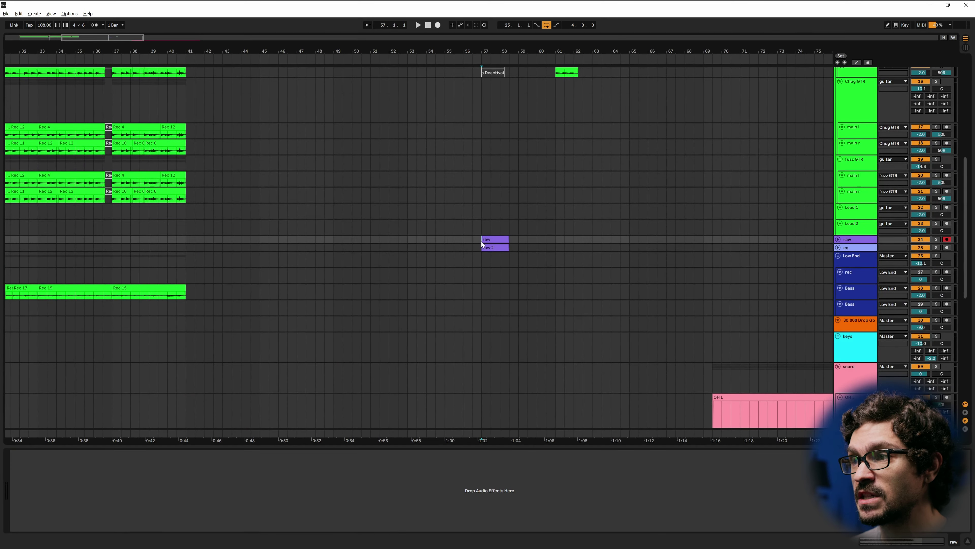
Expand the raw and eq track headers so their purple clip waveforms show.
click(486, 278)
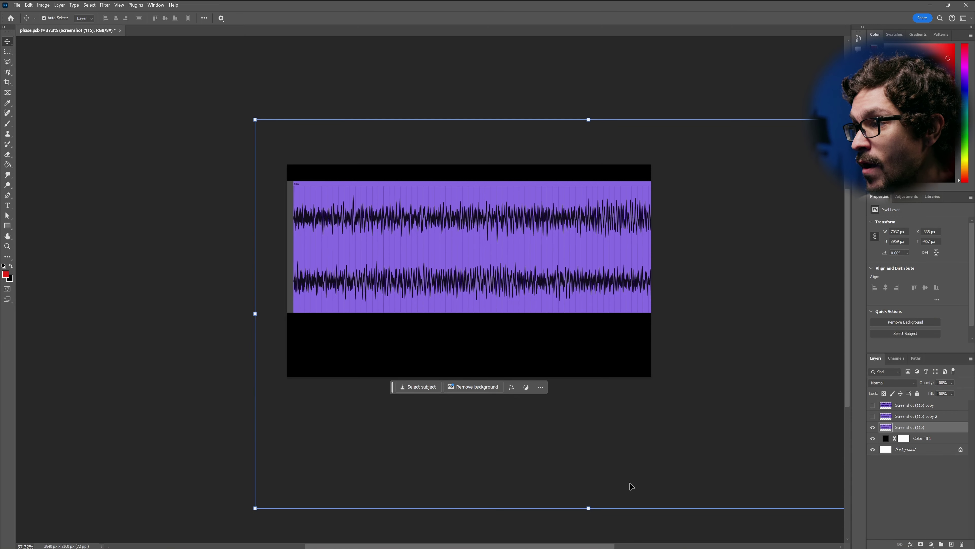
Toggle the Difference-mode 'copy 2' and 'Screenshot (115) copy' layers, then zoom into the remaining waveform.
click(872, 416)
click(922, 417)
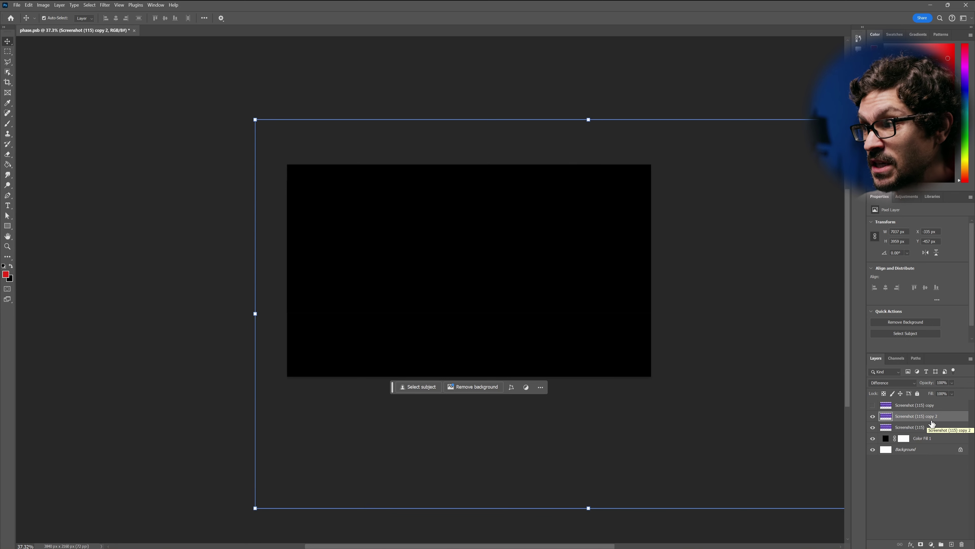
click(872, 416)
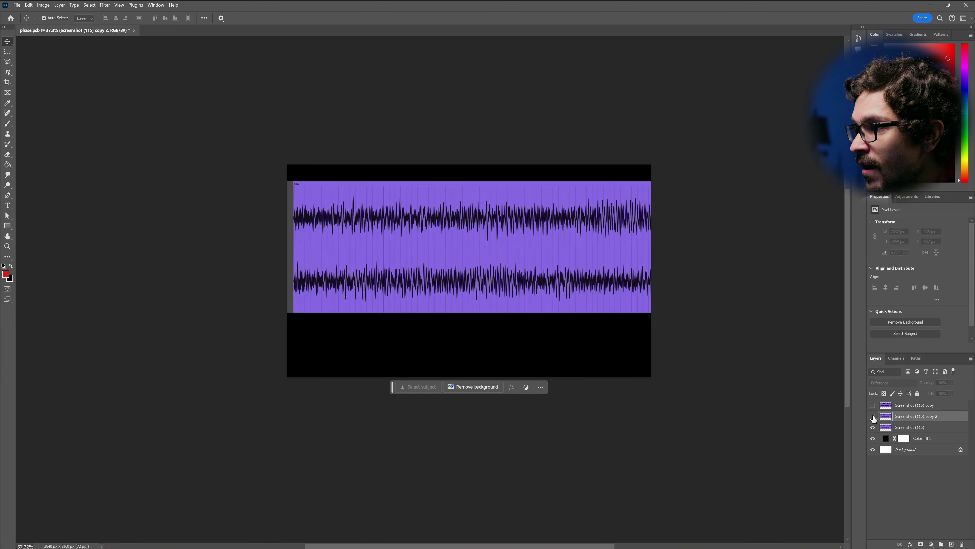
click(873, 404)
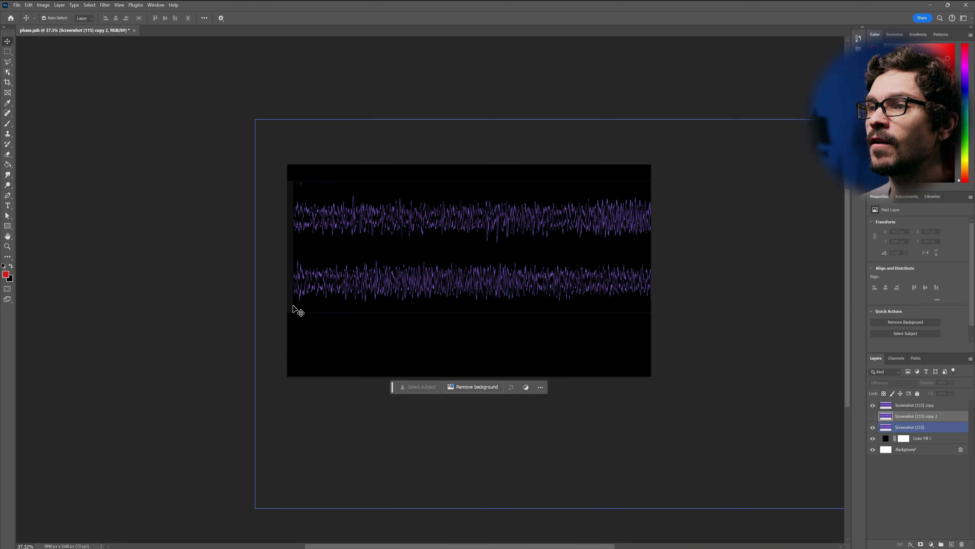
click(327, 288)
scroll(374, 238, up, 5)
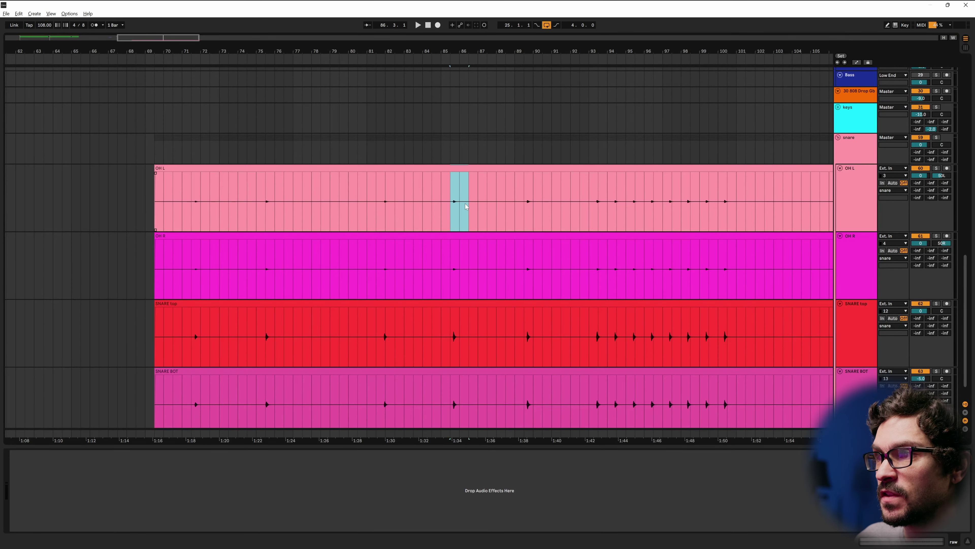
Open OH L's IBP plugin and loop the bar-93 snare hit with Ctrl+L.
click(465, 206)
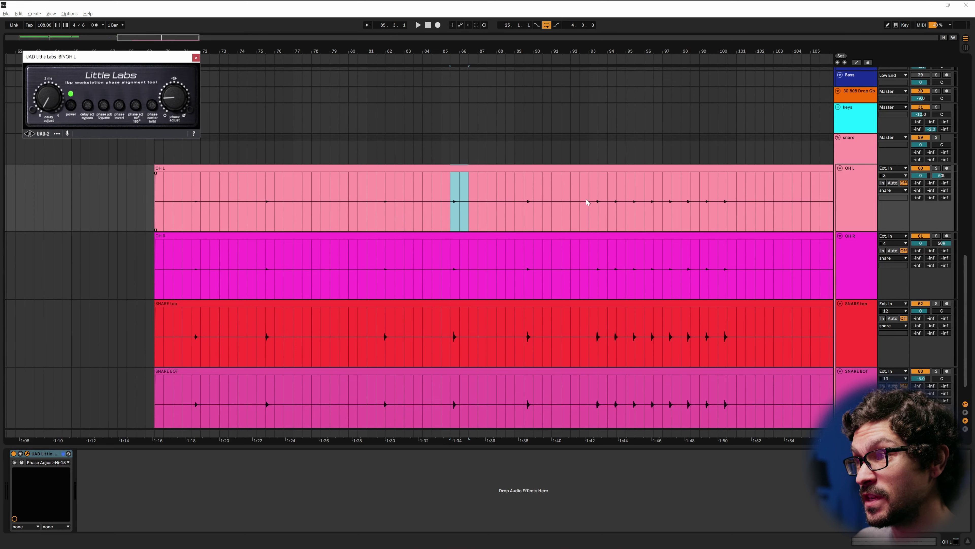
drag(590, 201, 608, 202)
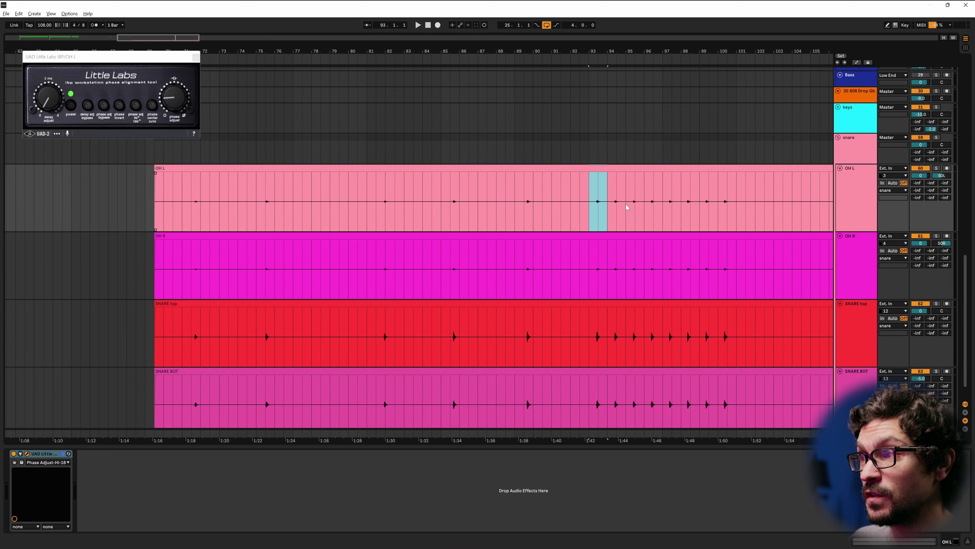
key(ctrl+l)
click(137, 384)
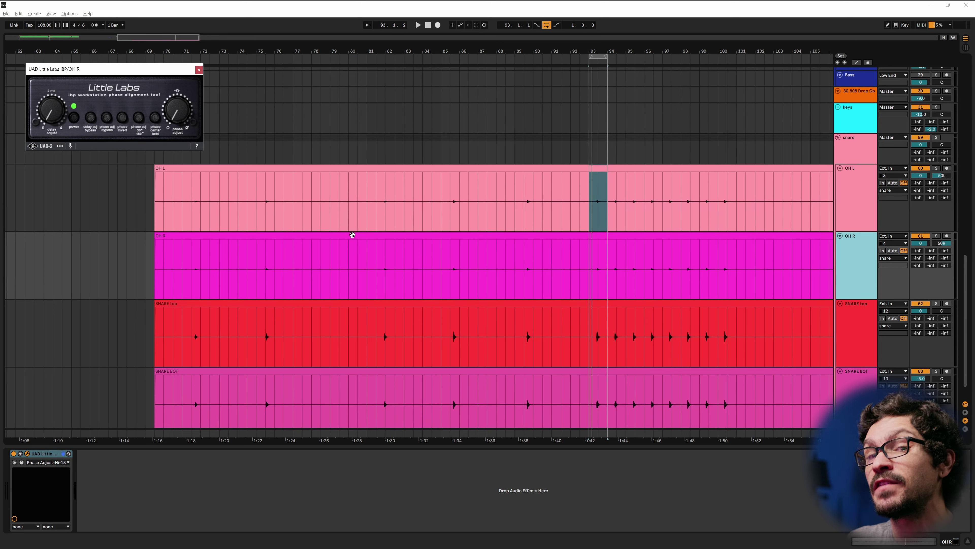
Bring up OH L's IBP plugin, solo the overheads, and start loop playback.
click(869, 209)
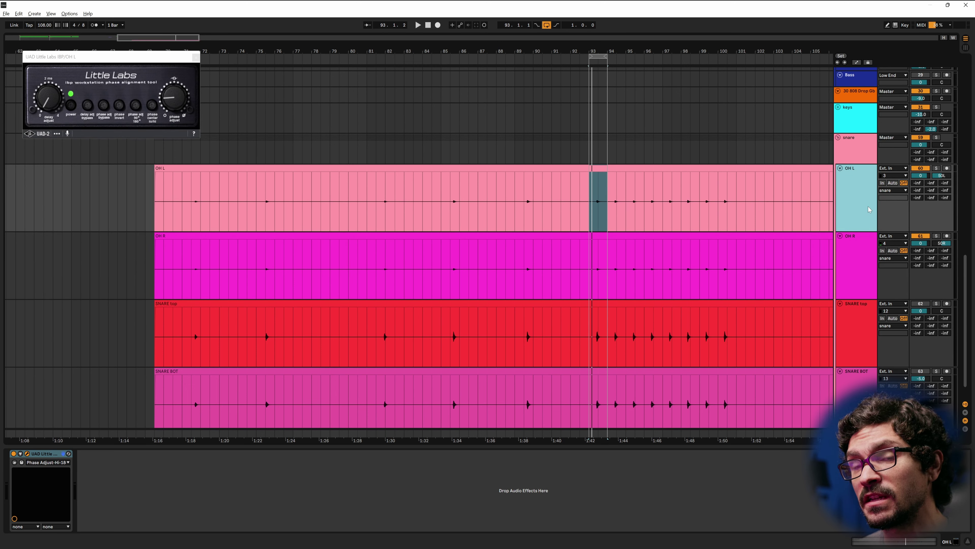
click(944, 177)
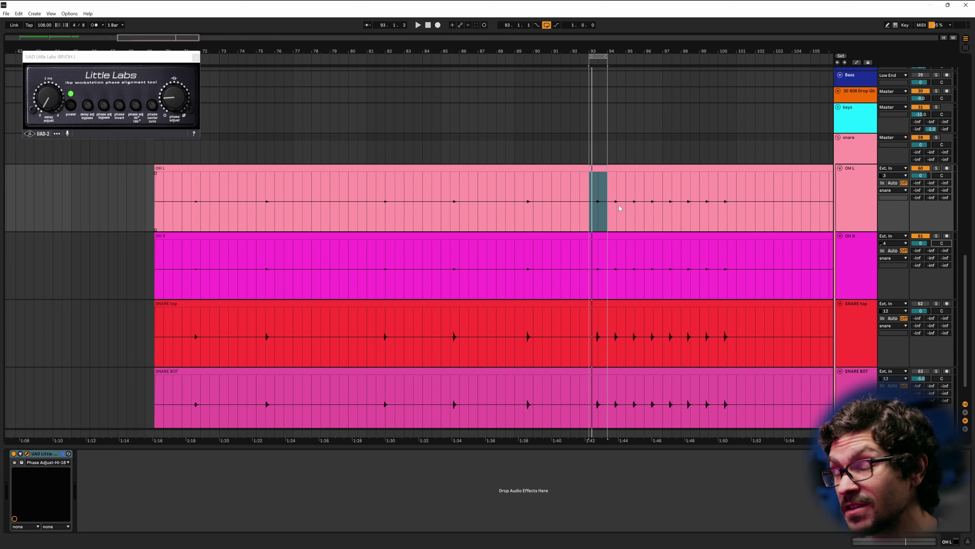
key(space)
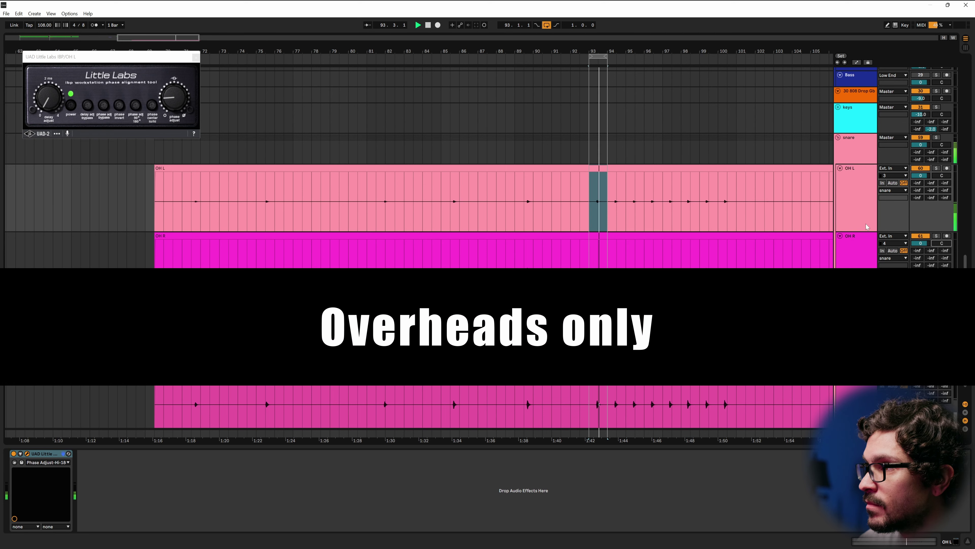
key(Down)
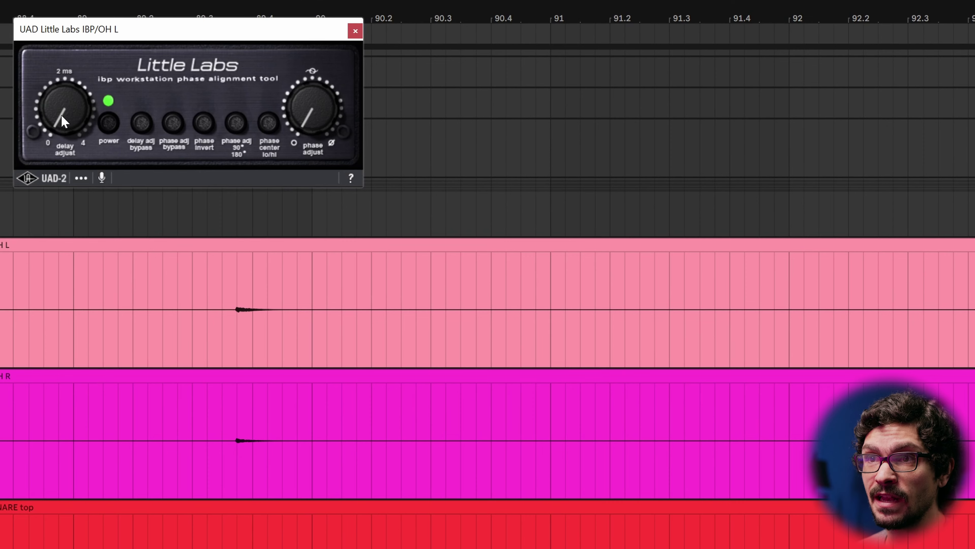
Undo an accidental OH R clip move, then lower the OH L IBP delay.
drag(490, 379, 523, 377)
key(ctrl+z)
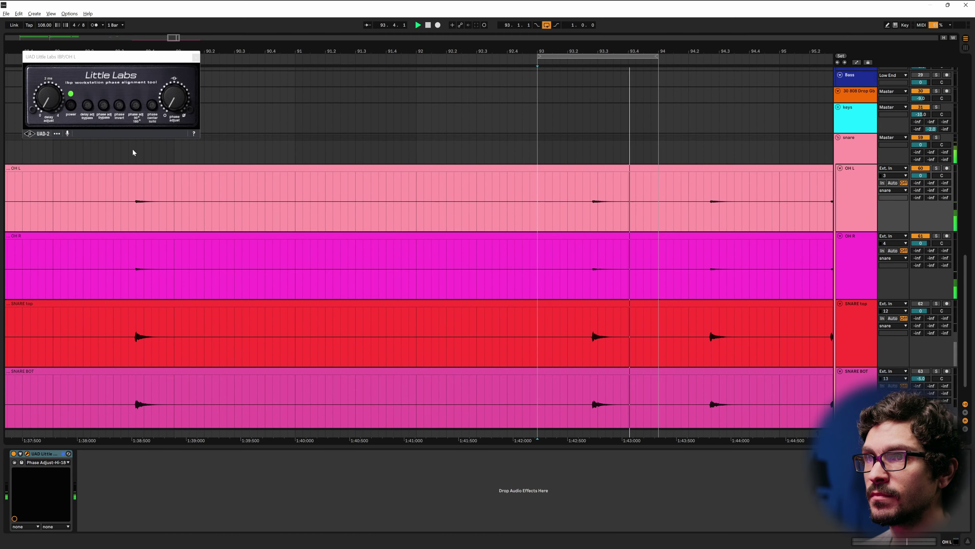
click(102, 110)
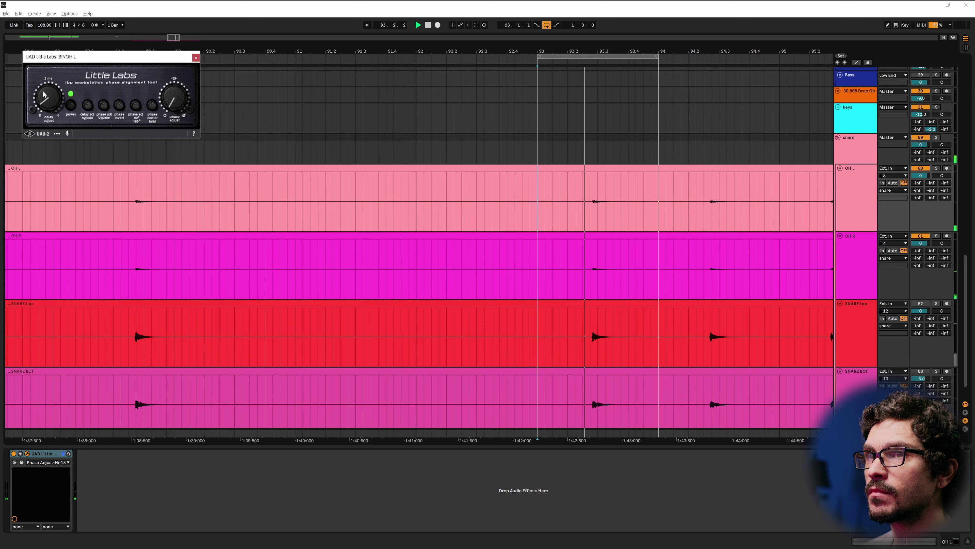
drag(44, 93, 51, 59)
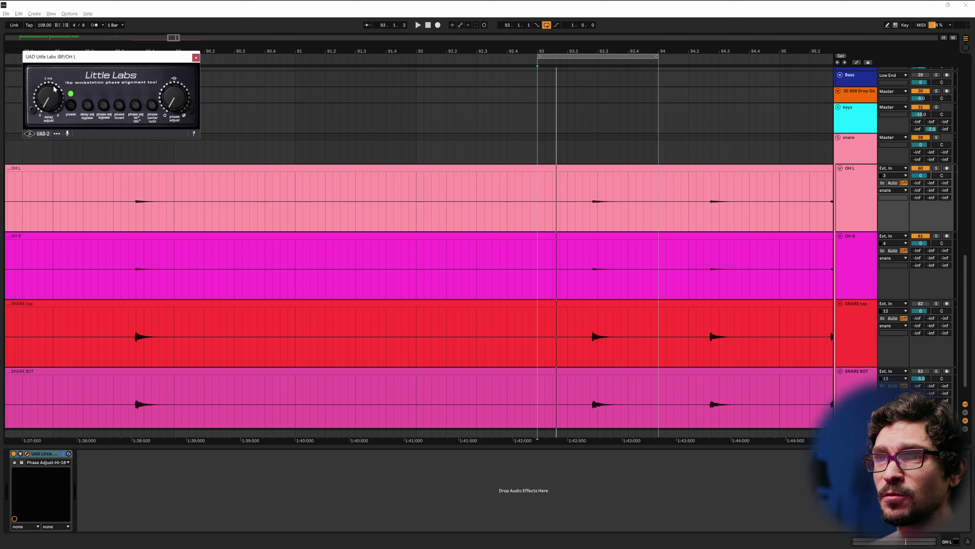
Loop playback, nudge the OH L delay slightly higher, and A/B it against bypass.
key(space)
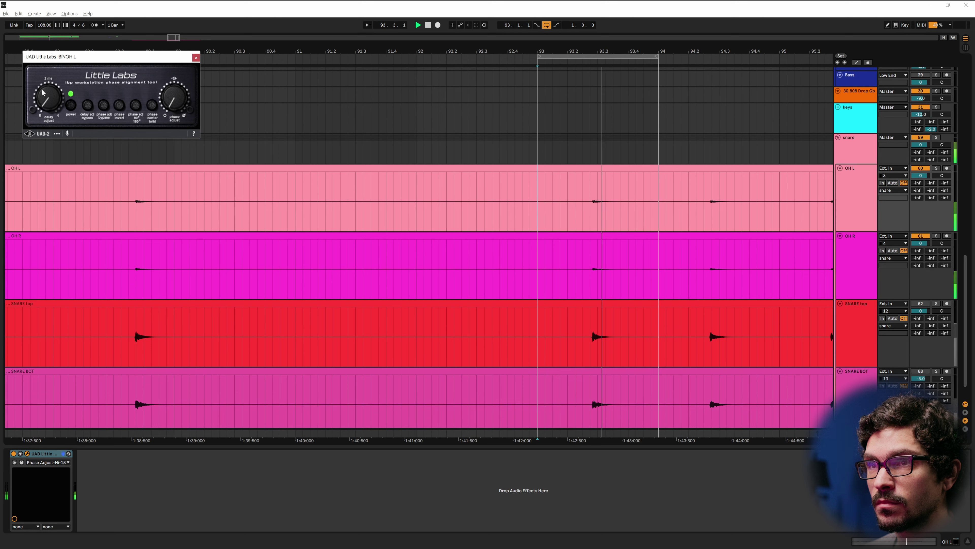
drag(43, 92, 41, 85)
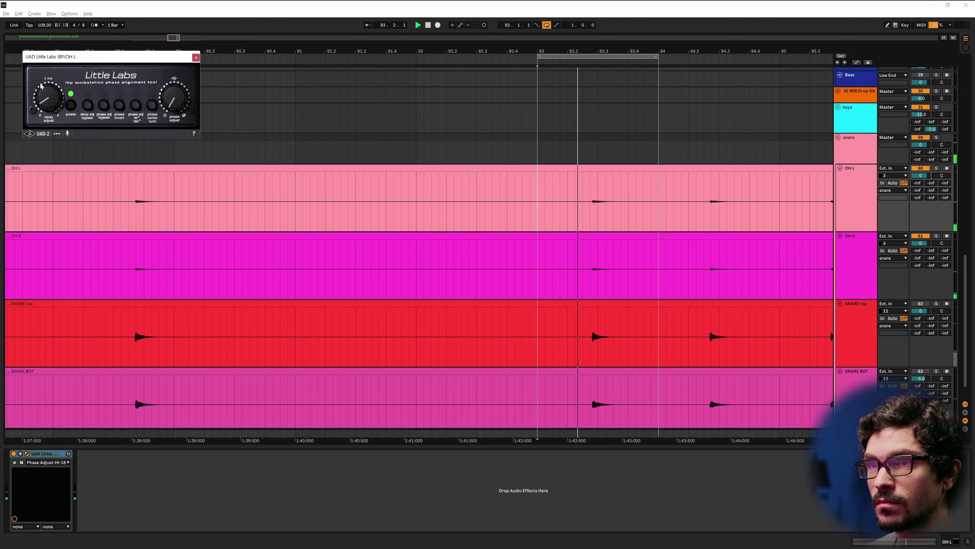
click(72, 109)
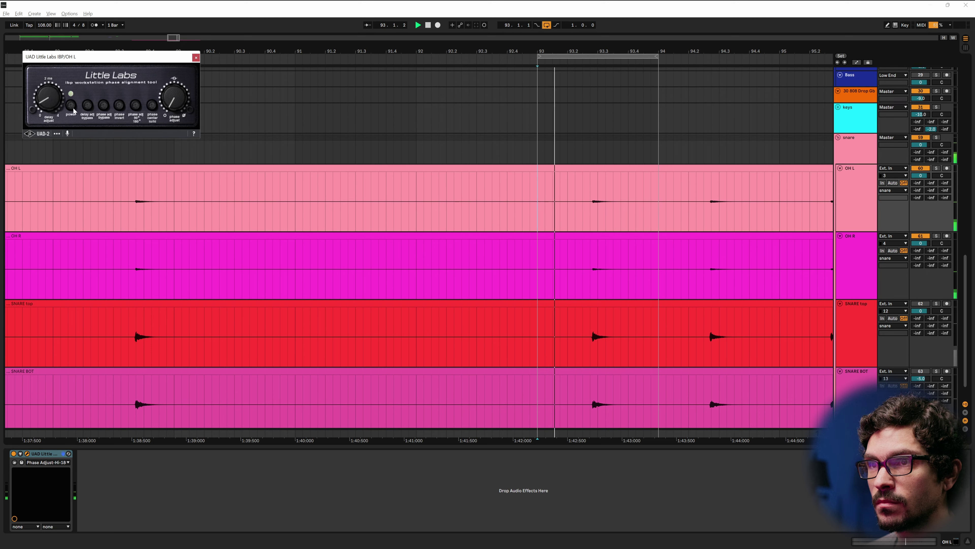
click(74, 110)
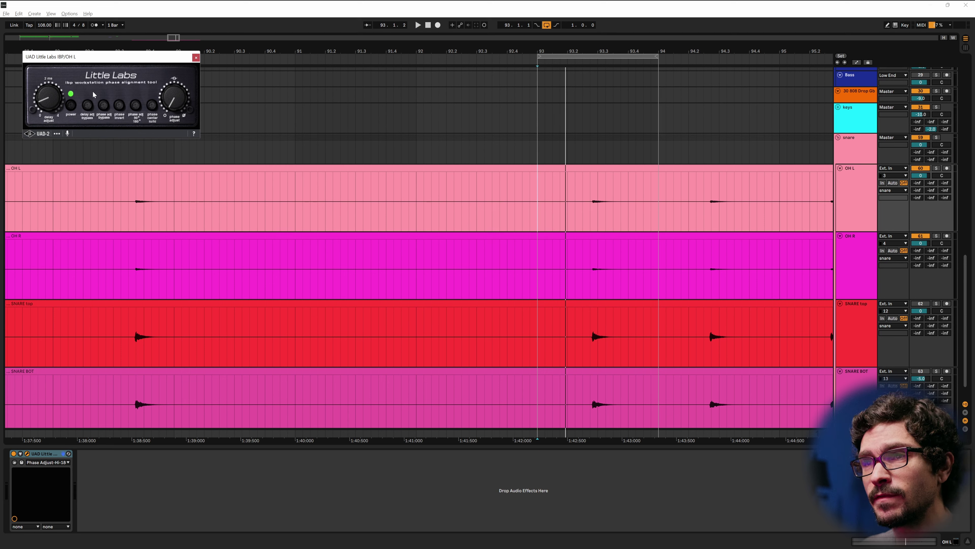
click(72, 109)
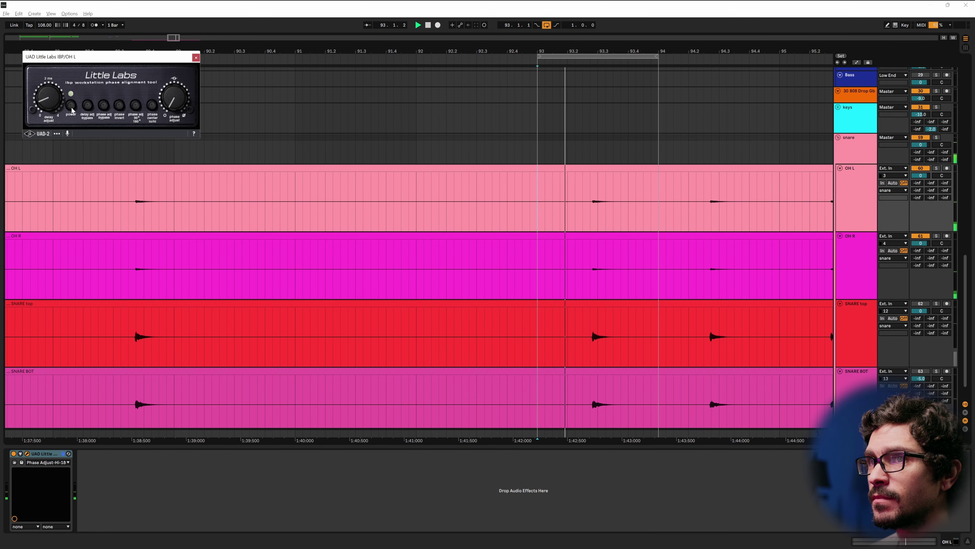
click(71, 106)
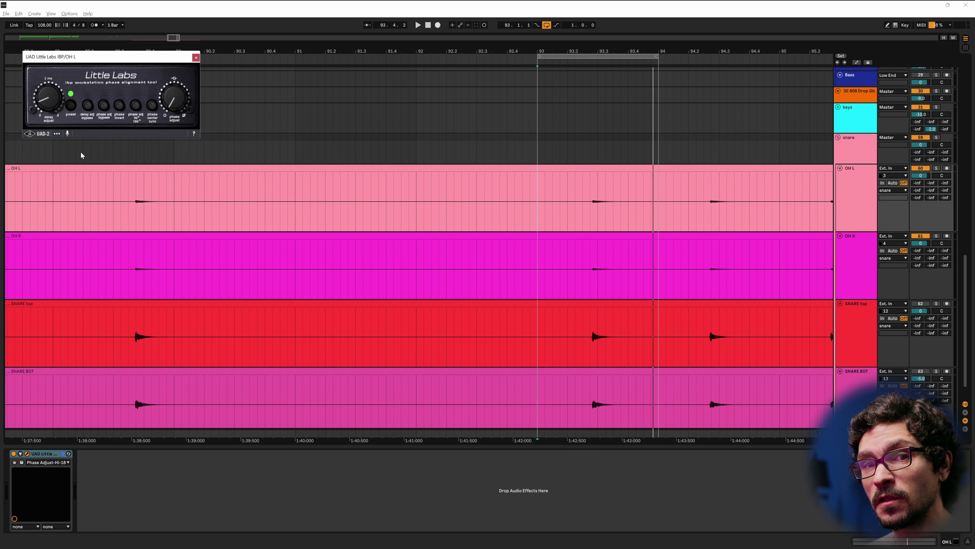
click(638, 334)
scroll(571, 370, down, 1)
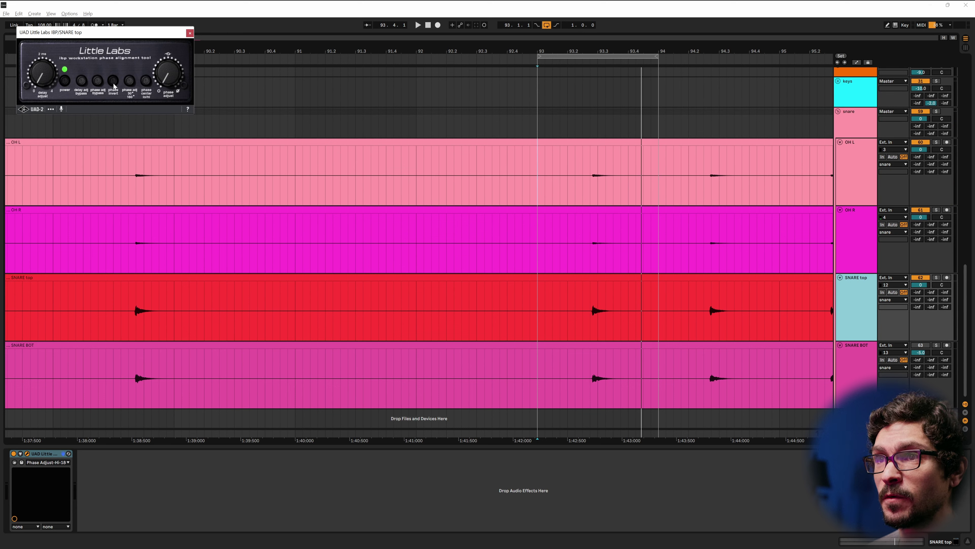
Play the loop, raise the SNARE top IBP delay, and bypass it to compare.
key(space)
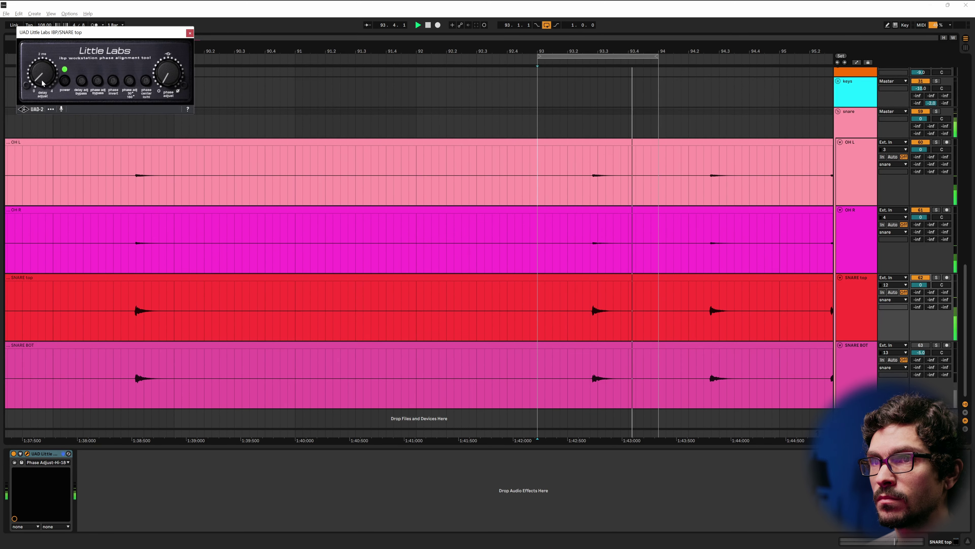
drag(42, 78, 44, 69)
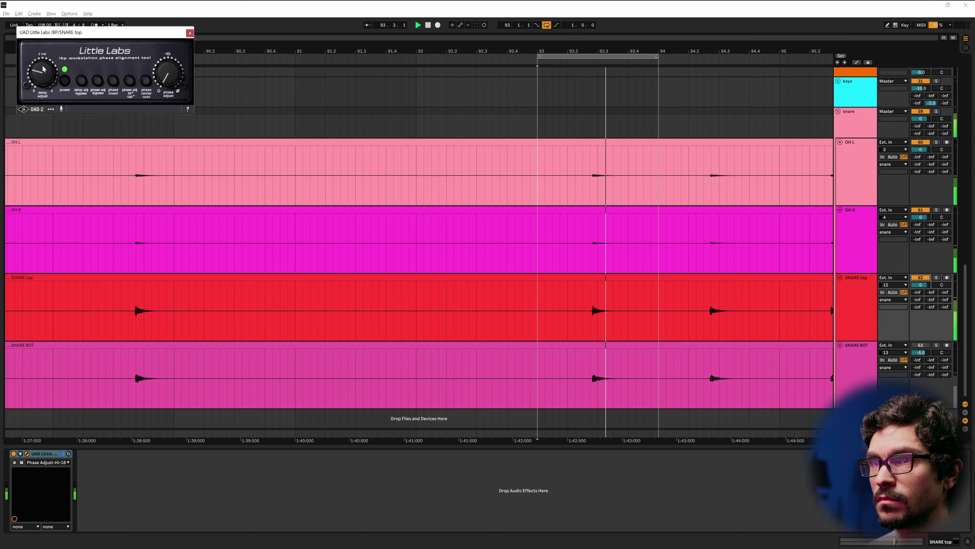
click(64, 81)
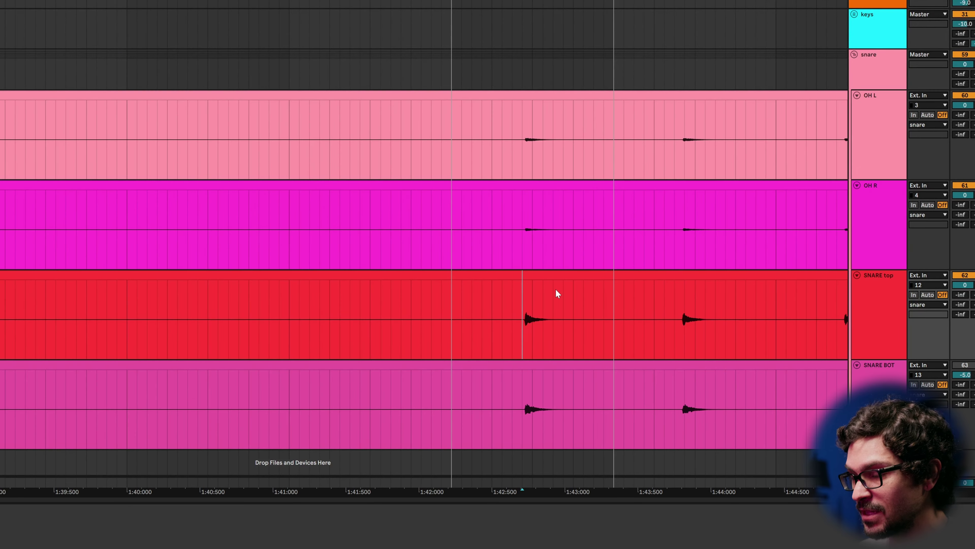
key(plus)
key(plus)
key(plus)
key(plus)
key(plus)
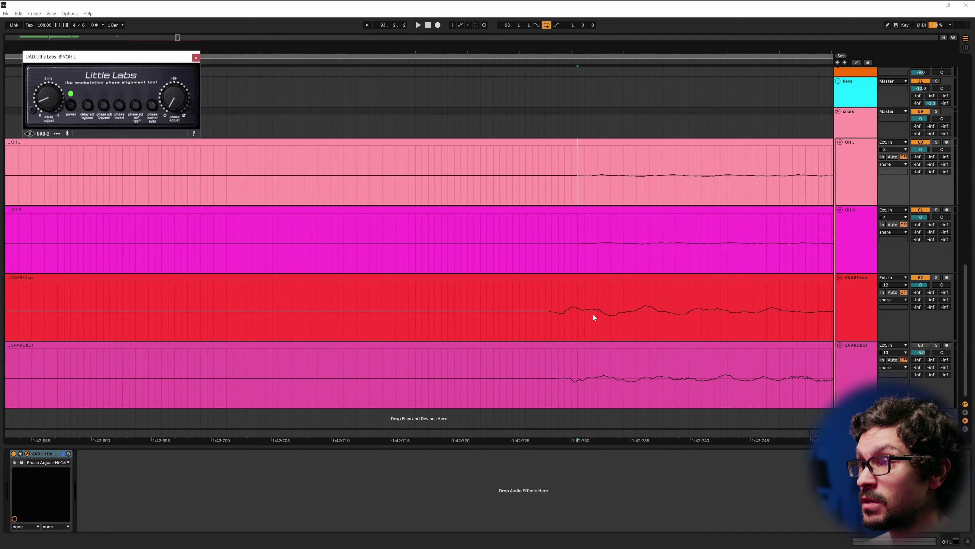
drag(580, 146, 604, 235)
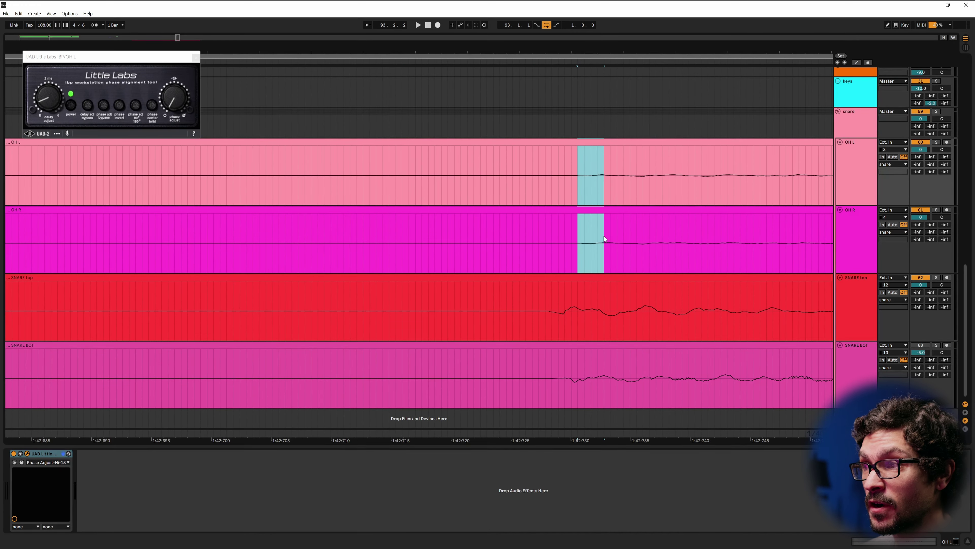
drag(547, 305, 578, 305)
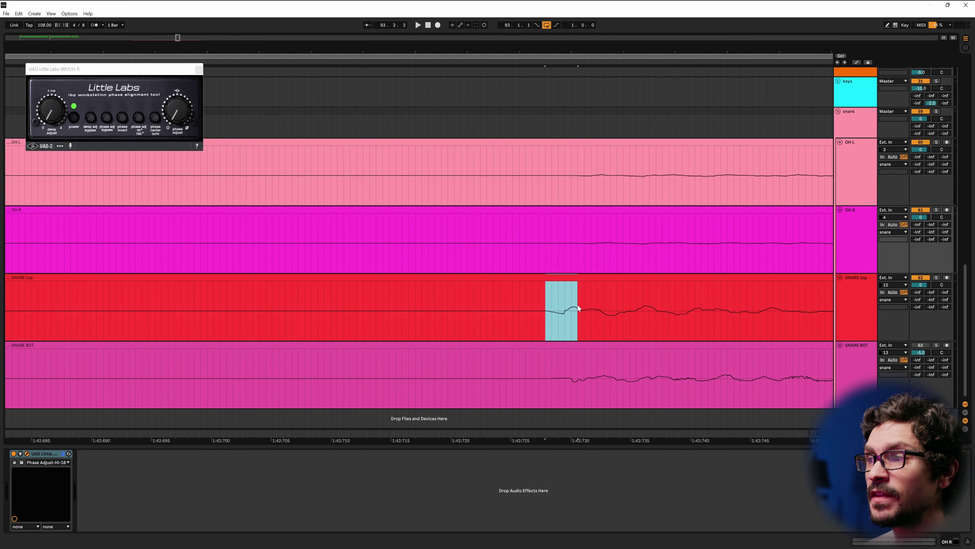
click(526, 292)
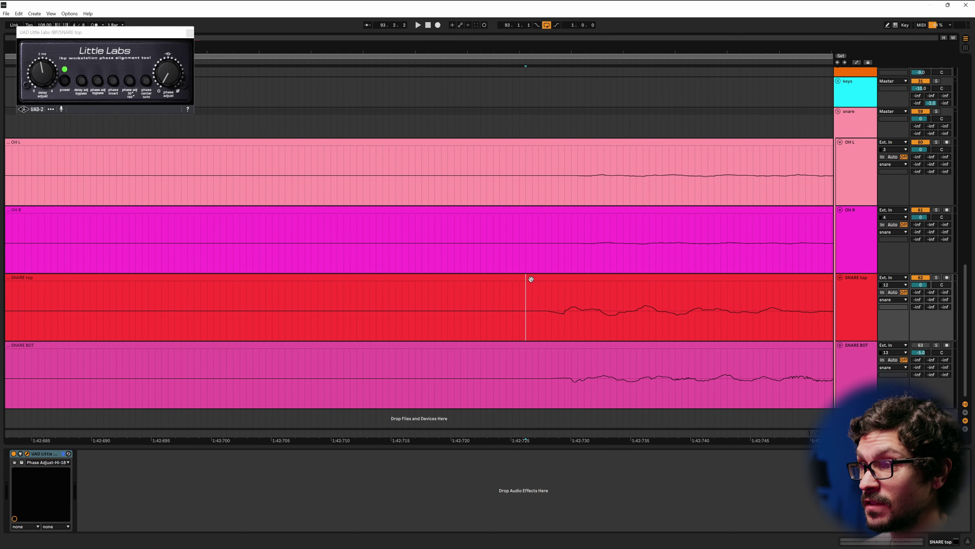
drag(531, 279, 582, 279)
key(ctrl+z)
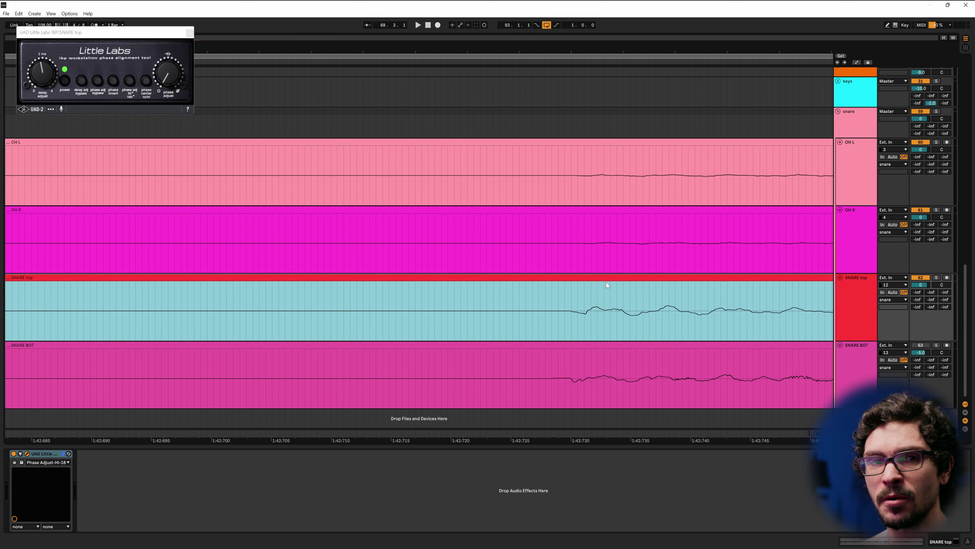
click(671, 283)
key(minus)
key(space)
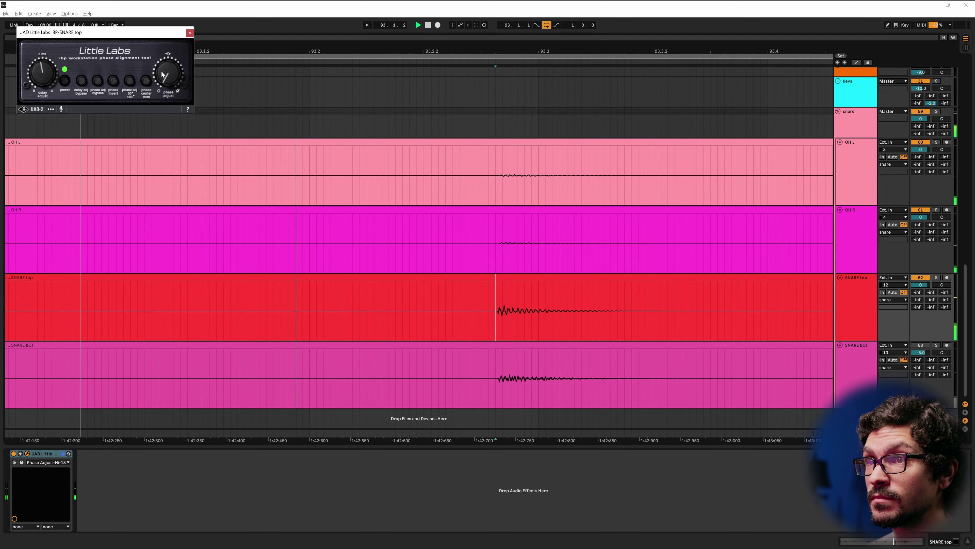
Turn up SNARE top's IBP phase adjust, back it off slightly, and power the plugin on.
drag(163, 69, 181, 18)
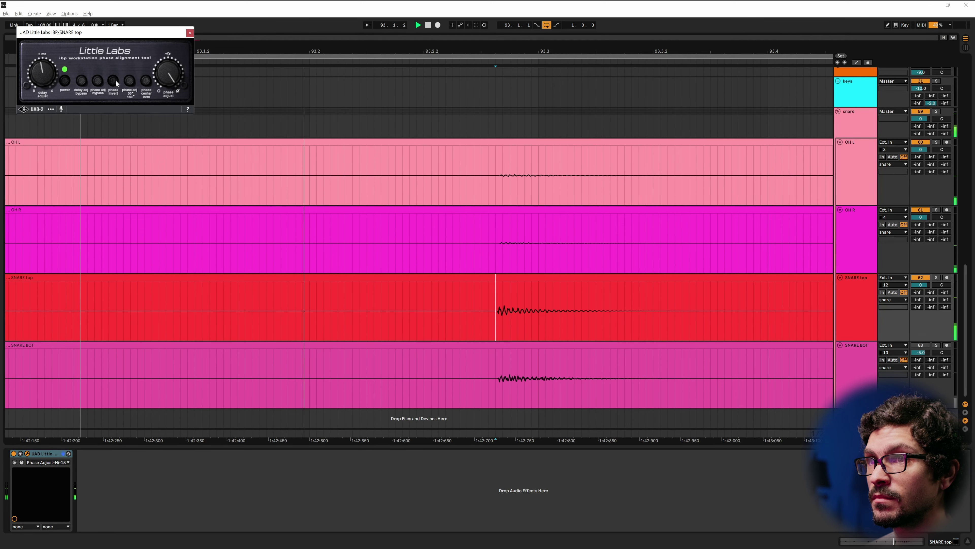
drag(157, 73, 149, 113)
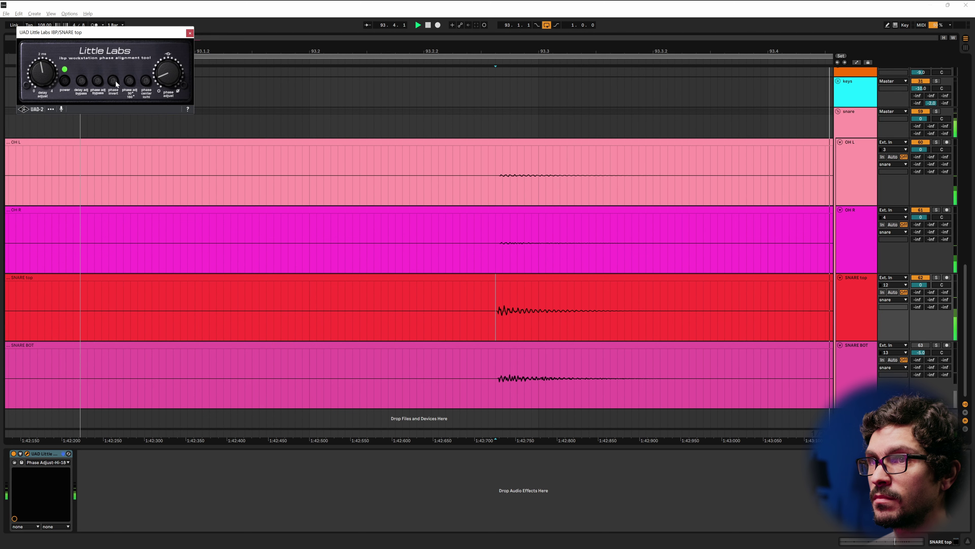
click(66, 83)
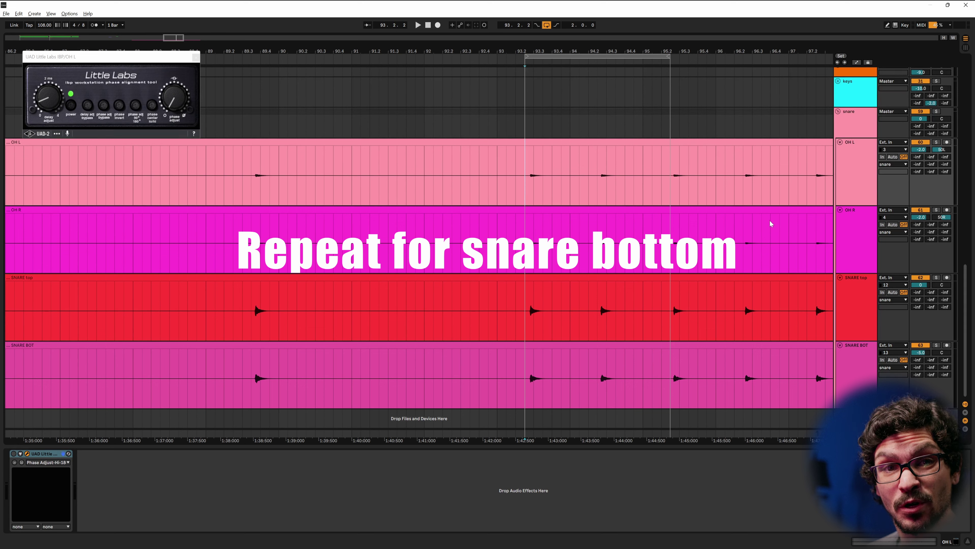
Play back the phase-aligned drums.
key(space)
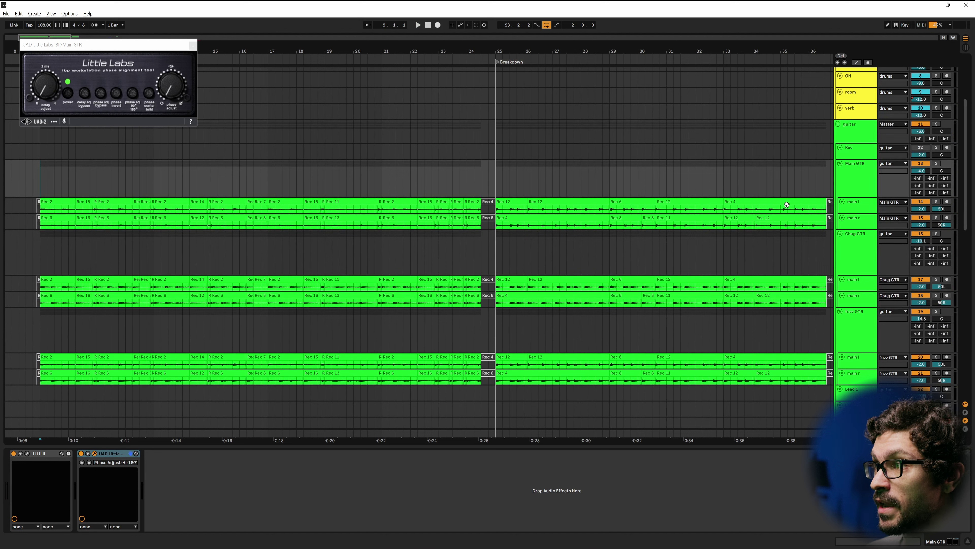
Solo and play the Main GTR group, then the Chug GTR group.
click(855, 181)
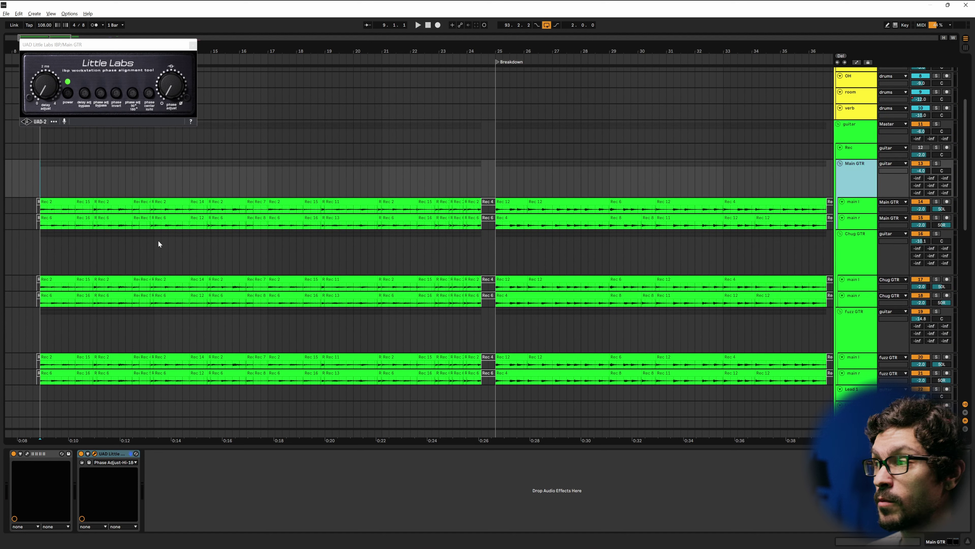
click(936, 163)
click(865, 180)
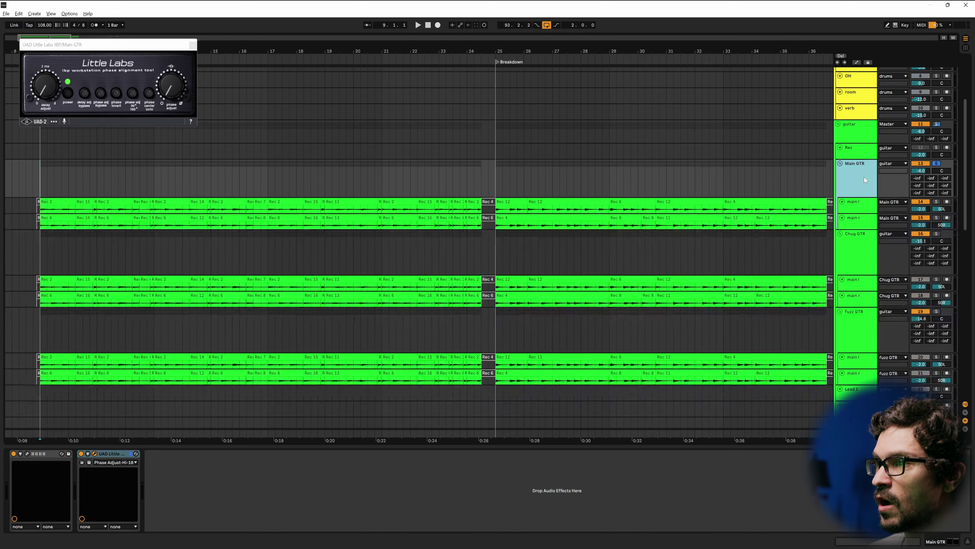
key(space)
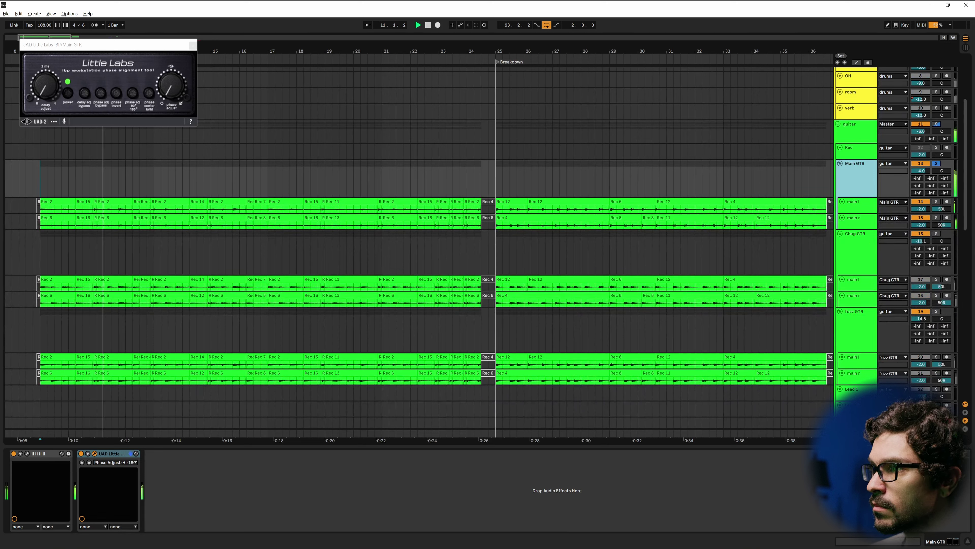
click(937, 234)
click(857, 258)
key(space)
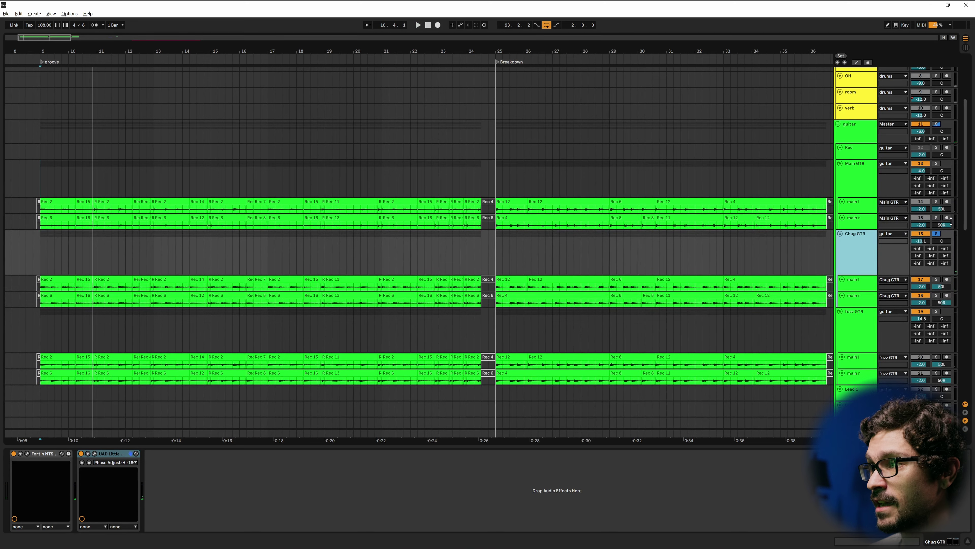
key(space)
Solo and play the Fuzz GTR group, then switch the solo back to Main GTR.
click(937, 312)
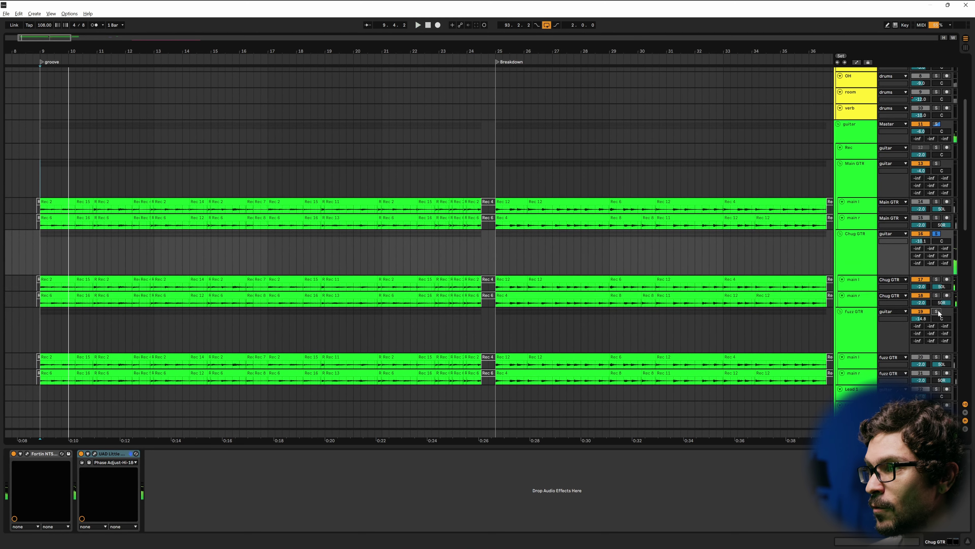
click(866, 329)
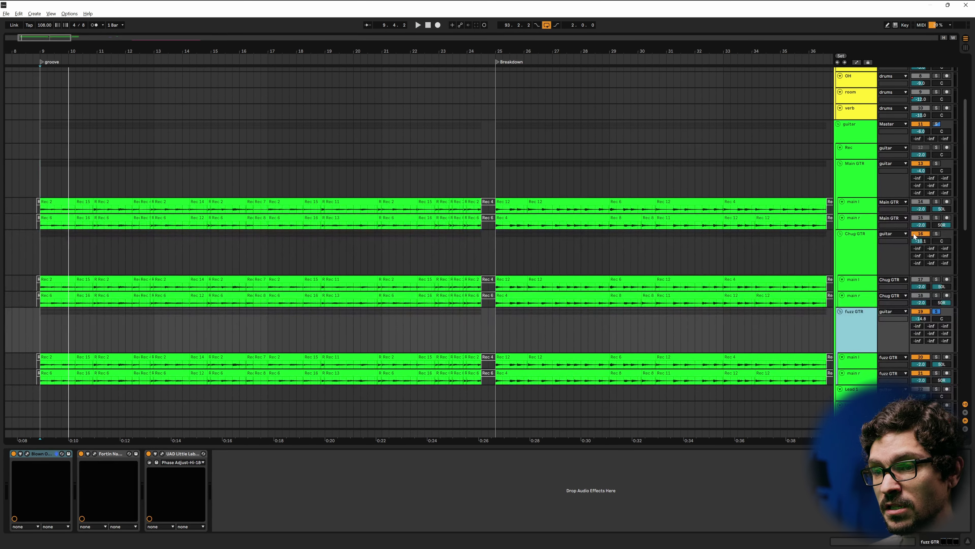
key(space)
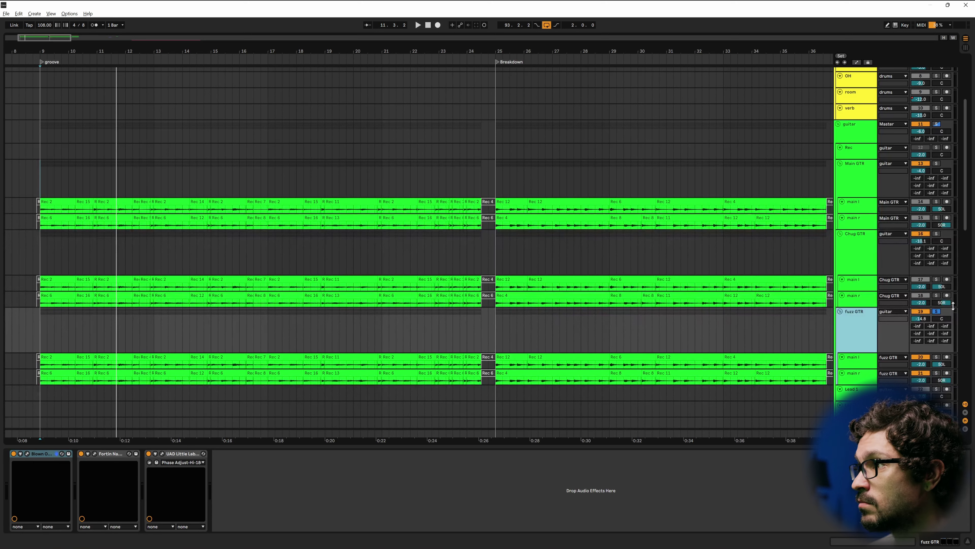
click(936, 164)
key(space)
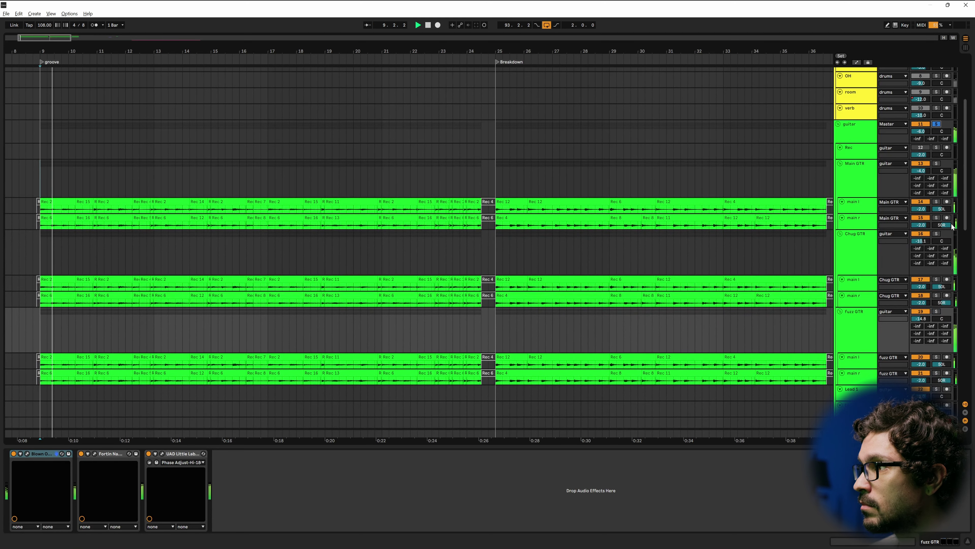
click(859, 237)
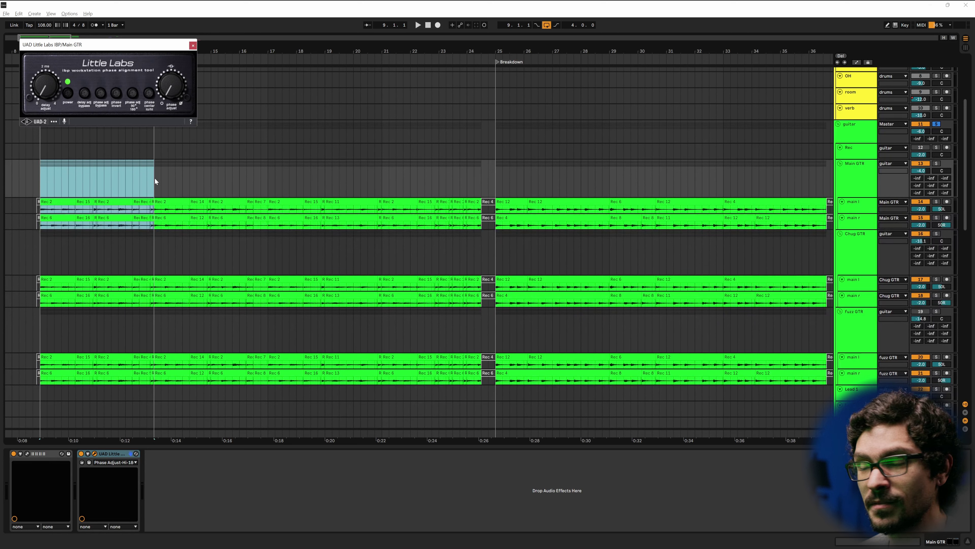
Loop the opening bars with Main GTR's IBP bypassed, toggling Chug GTR's solo.
key(space)
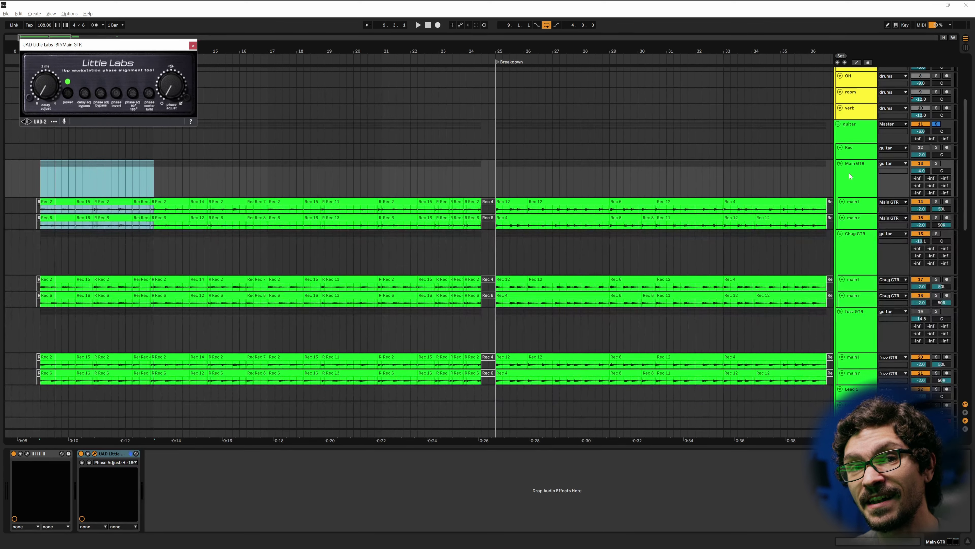
click(81, 454)
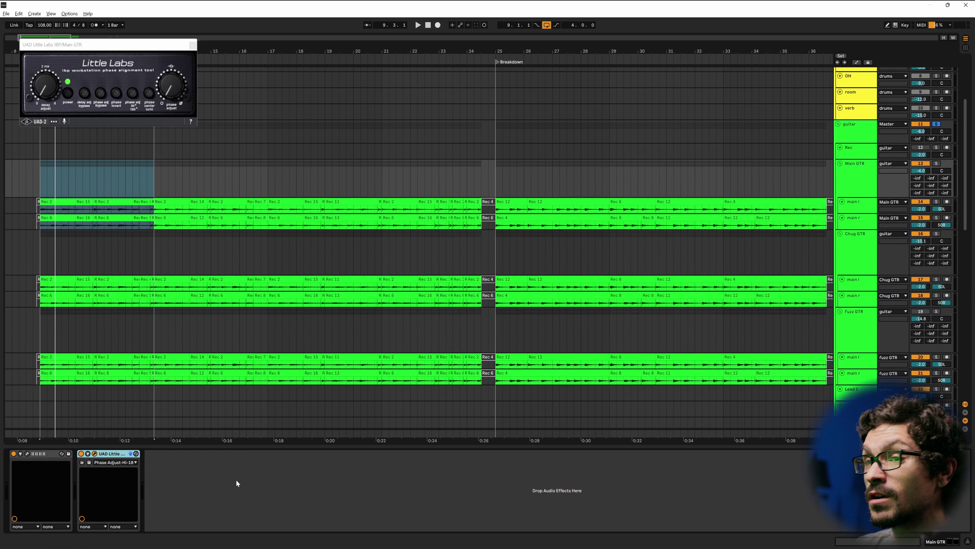
key(space)
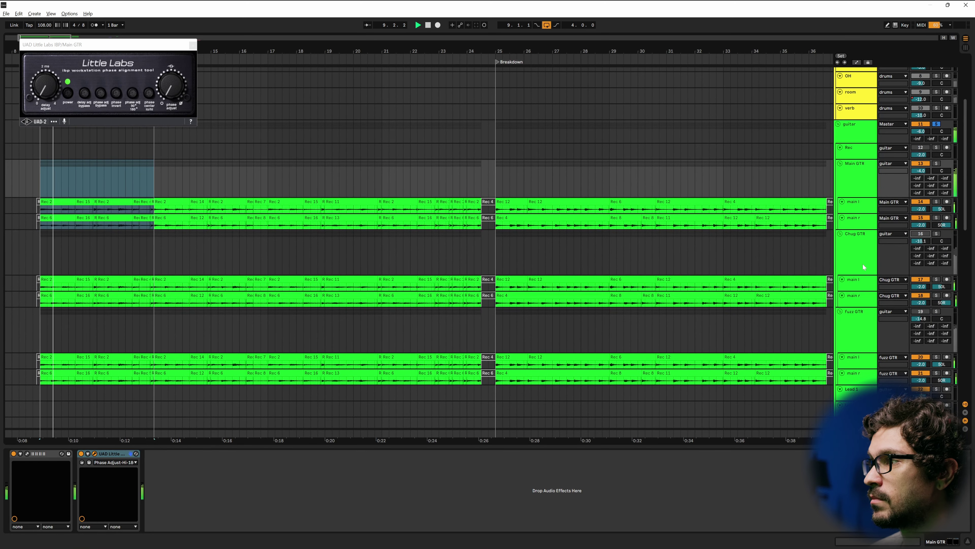
click(936, 234)
click(937, 234)
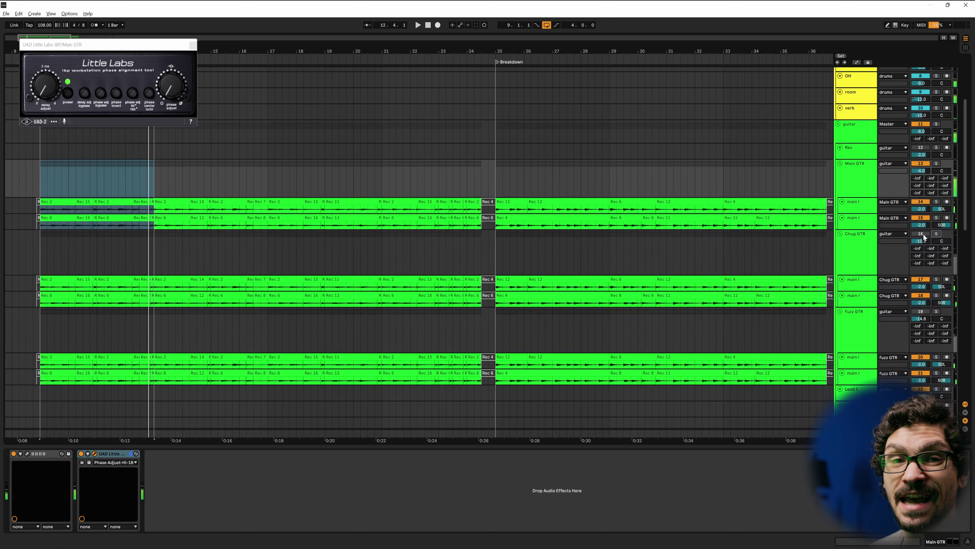
Select Chug GTR, play the loop and nudge its IBP delay to 0.08 ms.
click(857, 250)
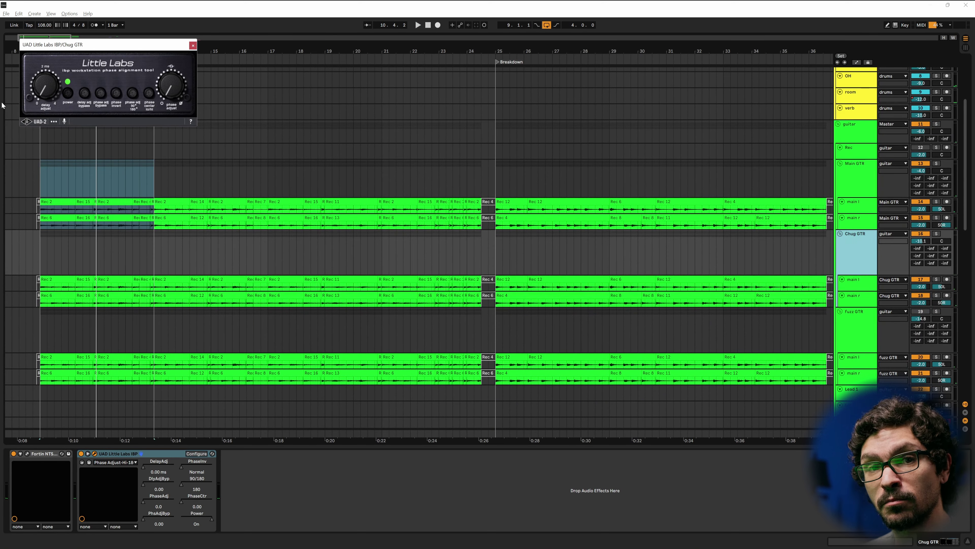
key(space)
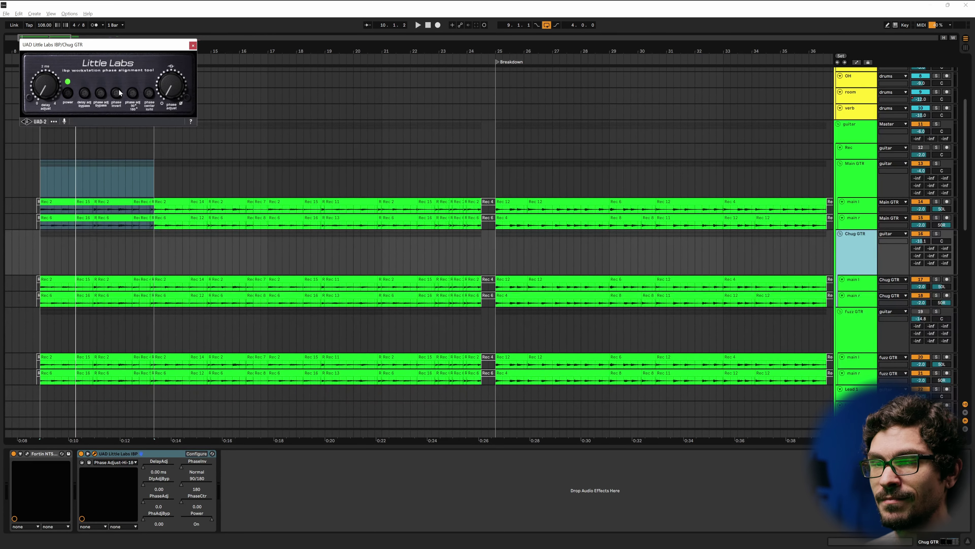
key(space)
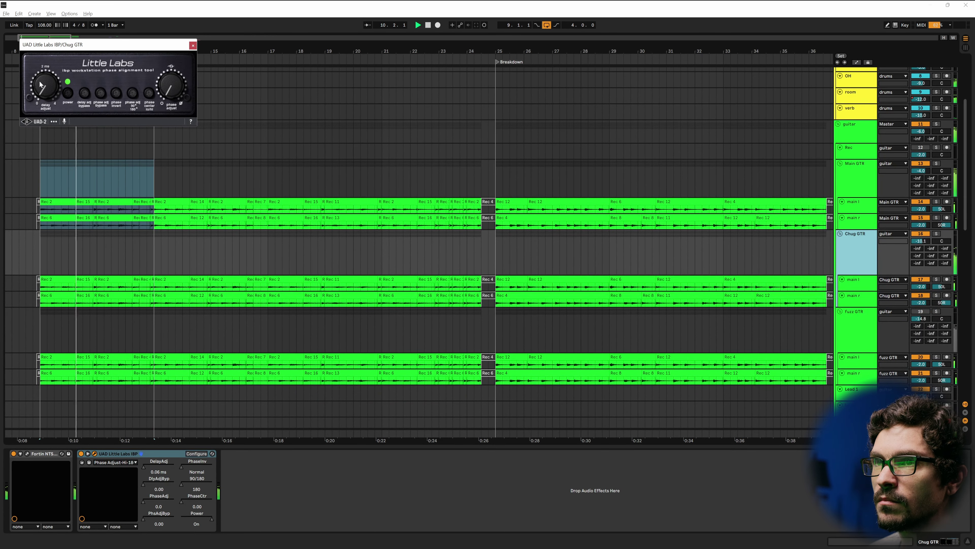
drag(39, 84, 88, 112)
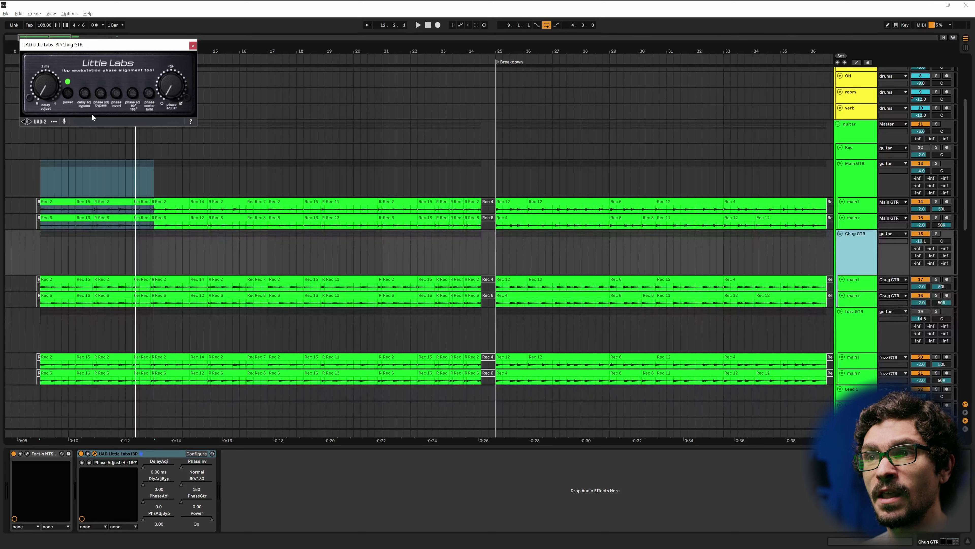
Sweep the IBP delay from 0.18 to about 0.84 ms and back, A/B-ing phase invert, polarity normal.
key(space)
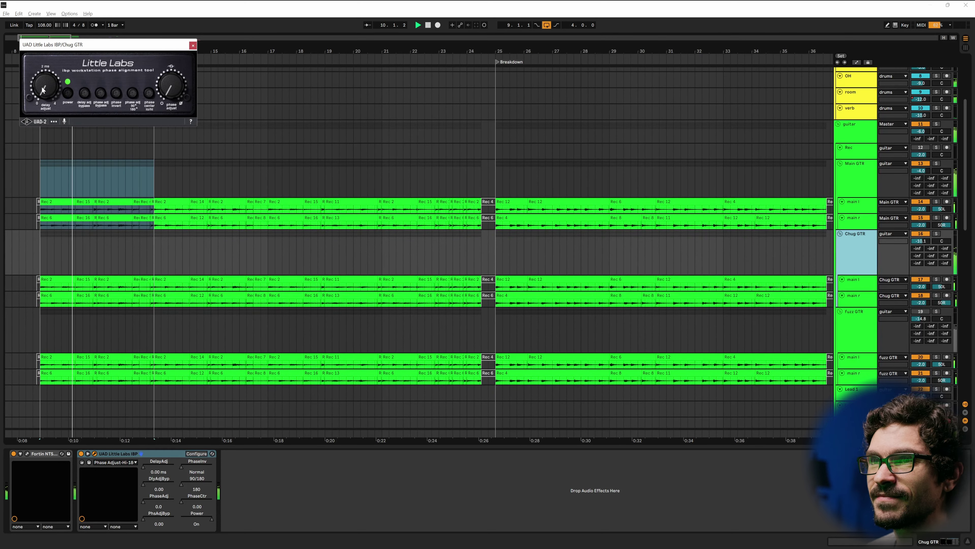
drag(43, 90, 40, 72)
click(116, 94)
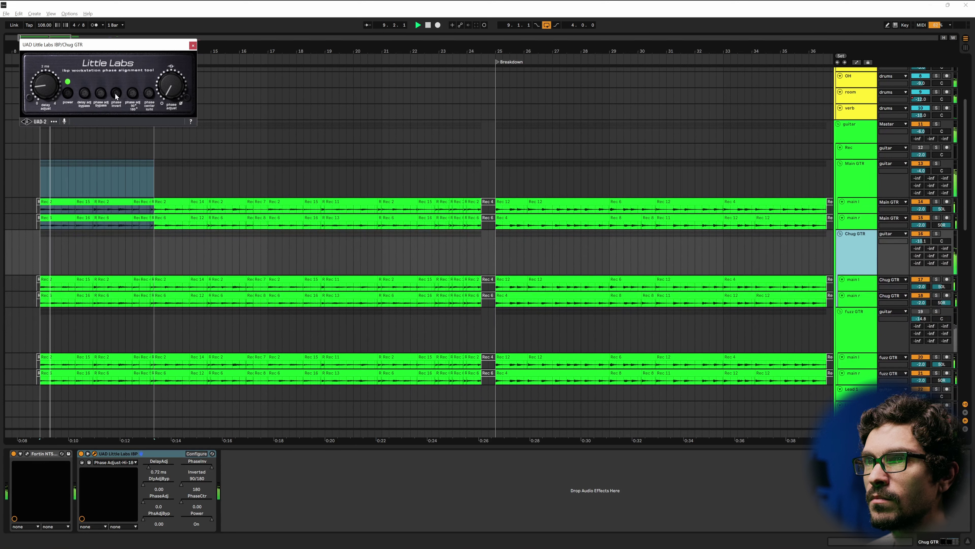
click(116, 94)
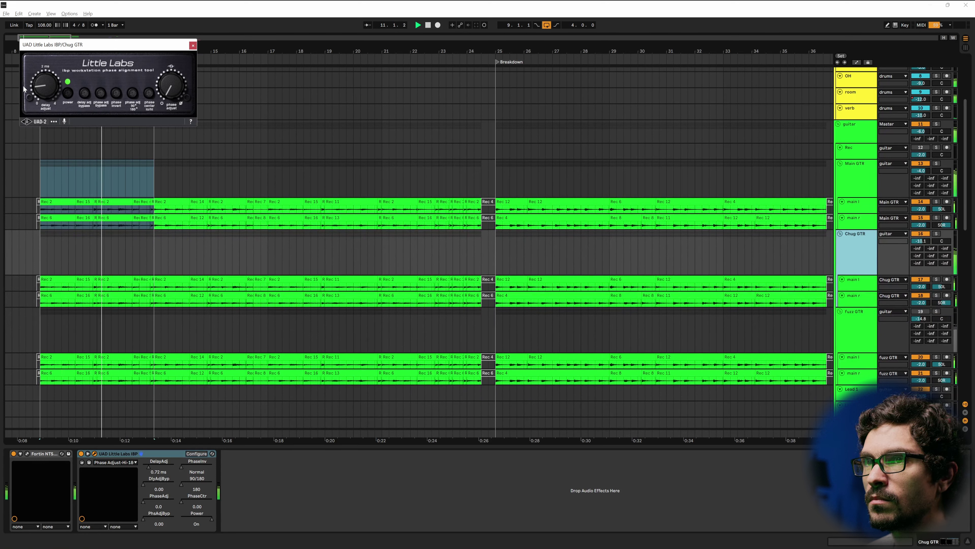
drag(38, 84, 38, 73)
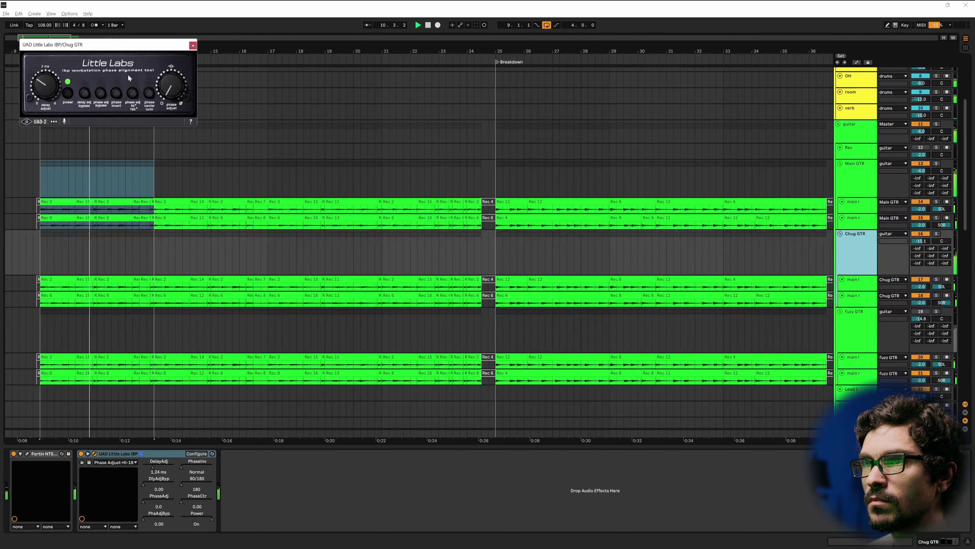
click(120, 92)
click(119, 92)
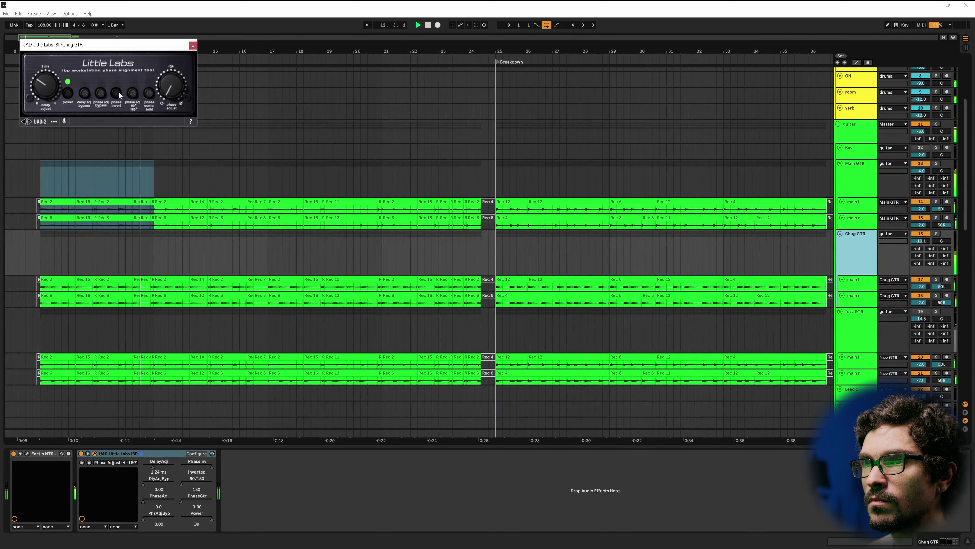
drag(40, 89, 42, 115)
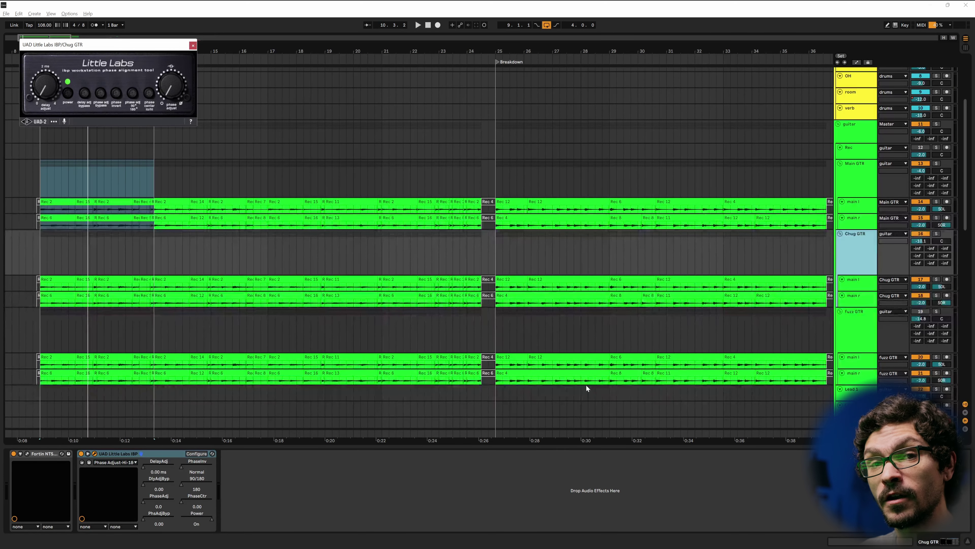
Solo the Chug GTR group, play it from the loop start, then unsolo it.
click(937, 234)
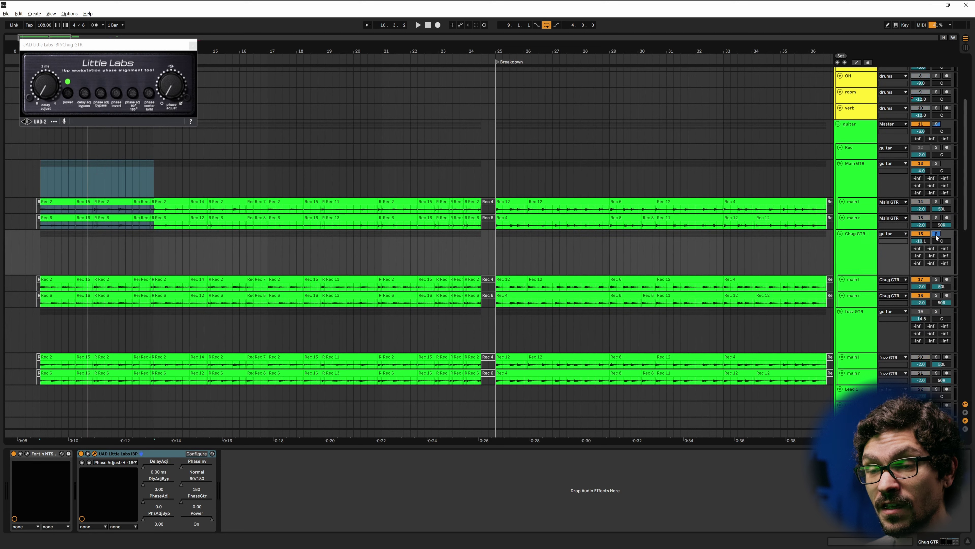
key(space)
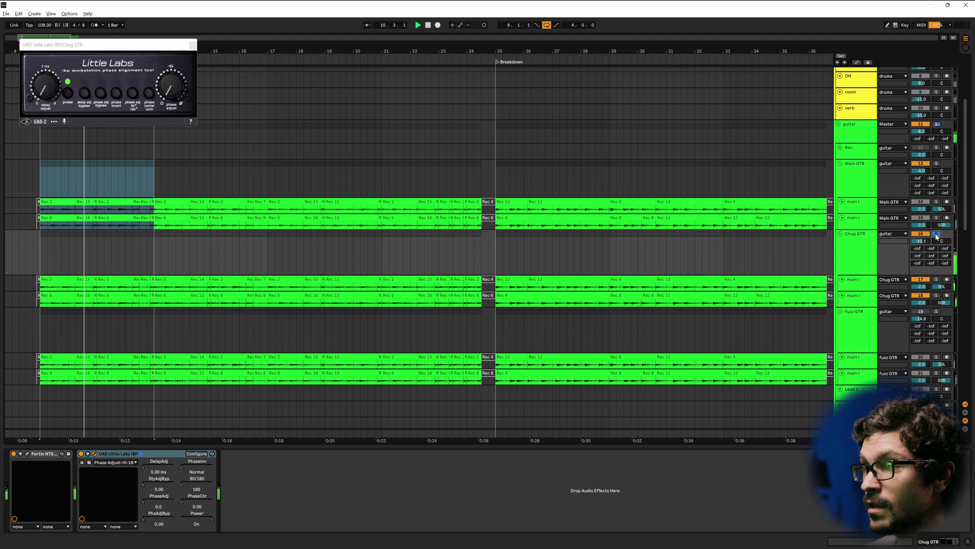
click(937, 233)
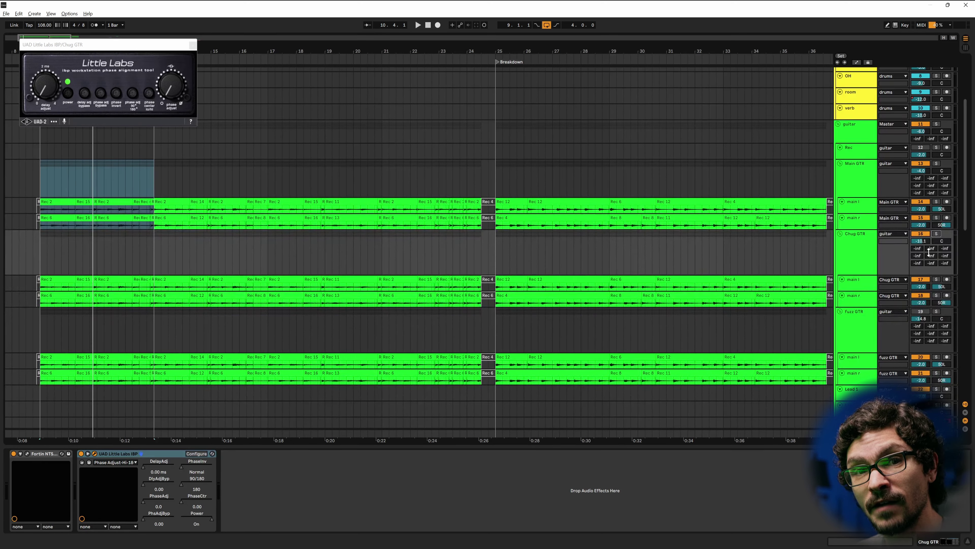
Raise Chug GTR's IBP to 0.34 ms delay and 30.0 phase adjust, checking against bypass.
key(space)
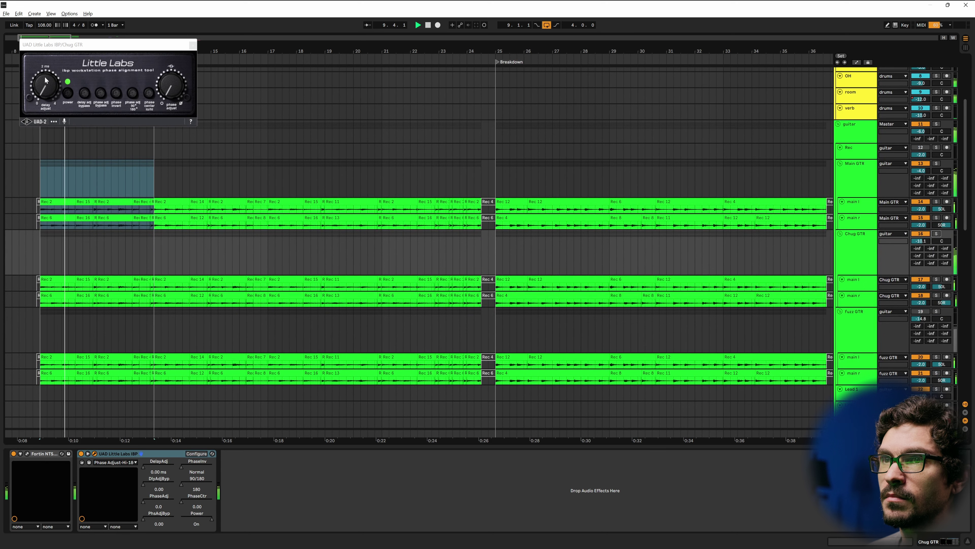
click(43, 84)
drag(43, 84, 42, 82)
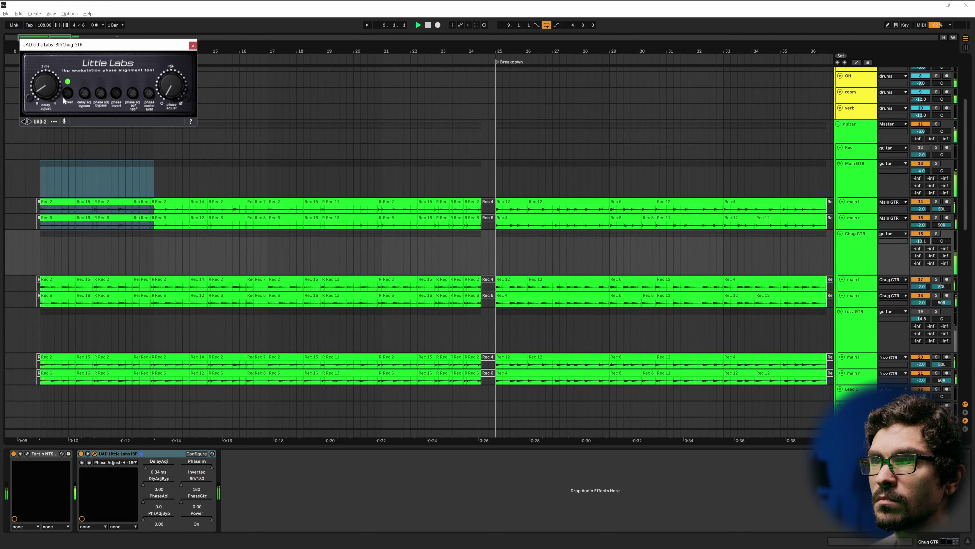
click(69, 94)
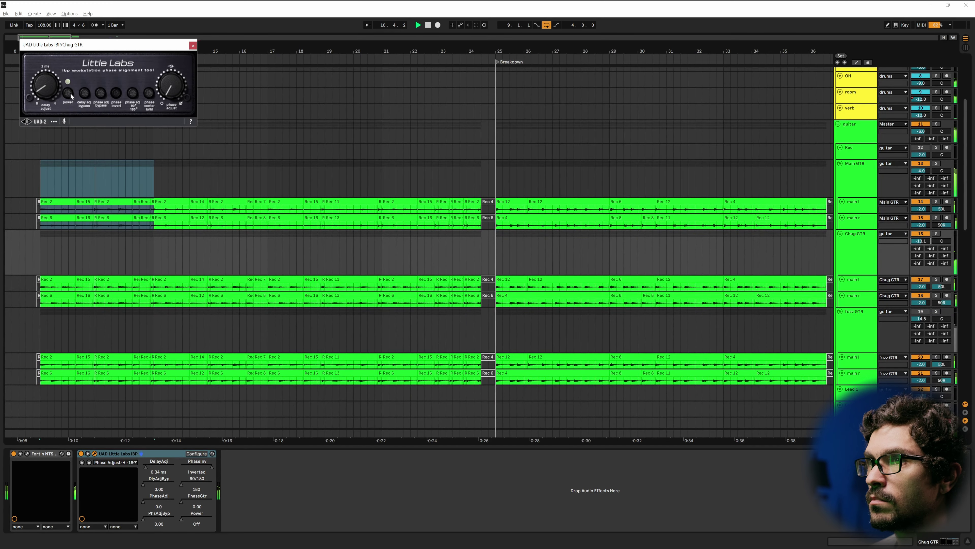
click(70, 92)
drag(165, 80, 166, 55)
click(116, 92)
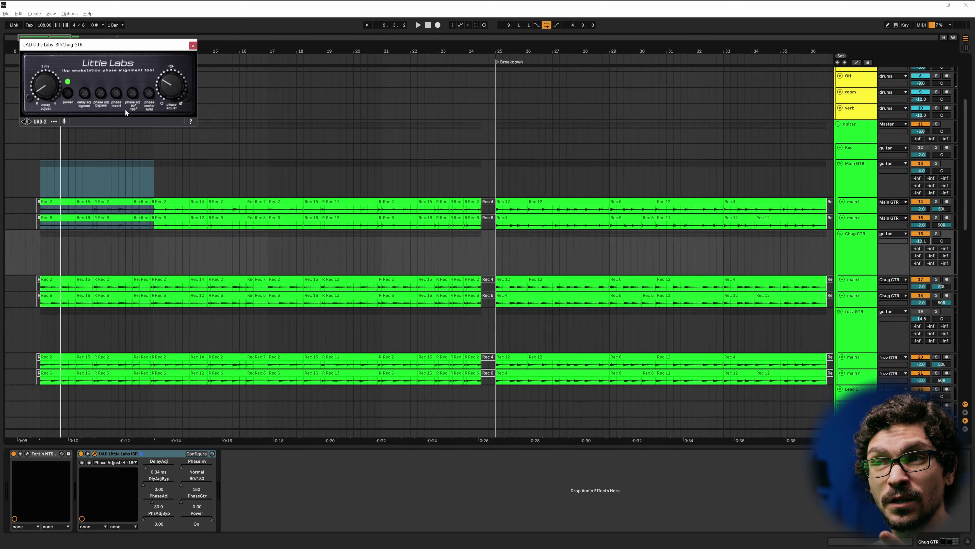
Lower Chug GTR's phase adjust, invert its polarity, stop playback, and switch to fuzz GTR's IBP.
drag(171, 85, 170, 100)
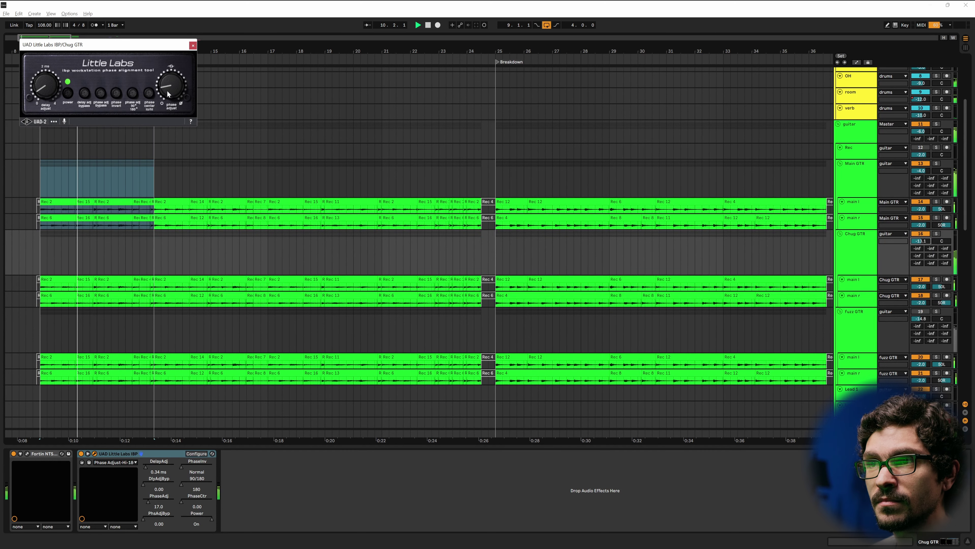
click(117, 96)
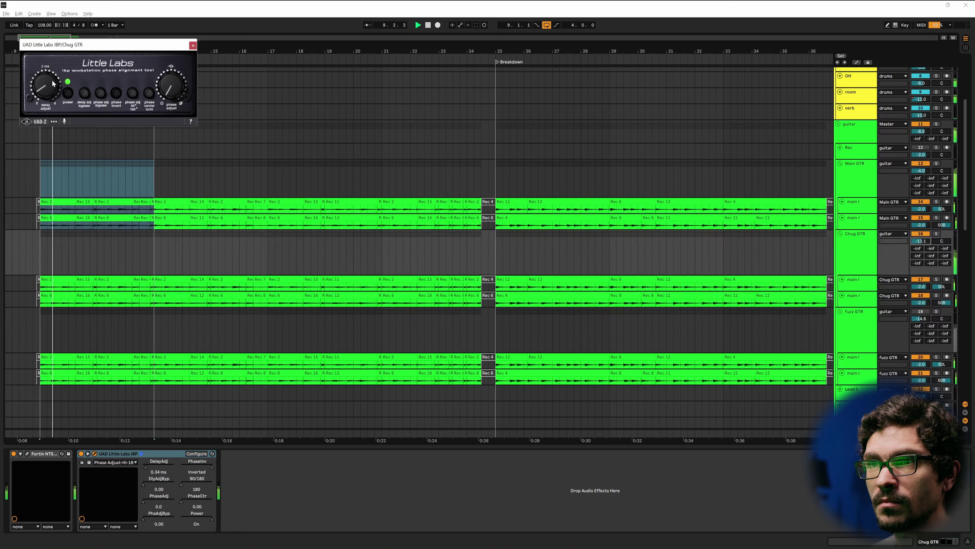
key(space)
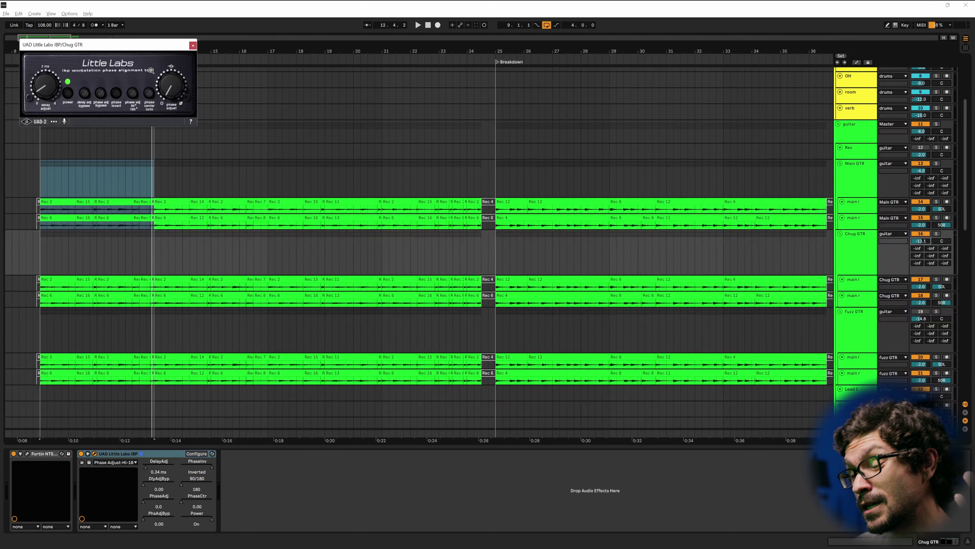
click(936, 234)
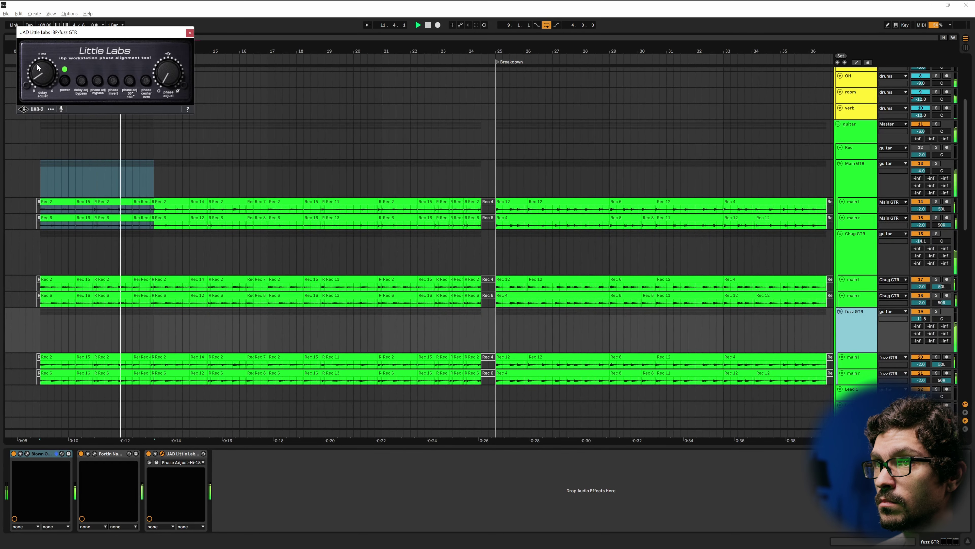
Nudge the fuzz GTR IBP delay up, repeatedly comparing it against bypass.
click(70, 88)
click(64, 80)
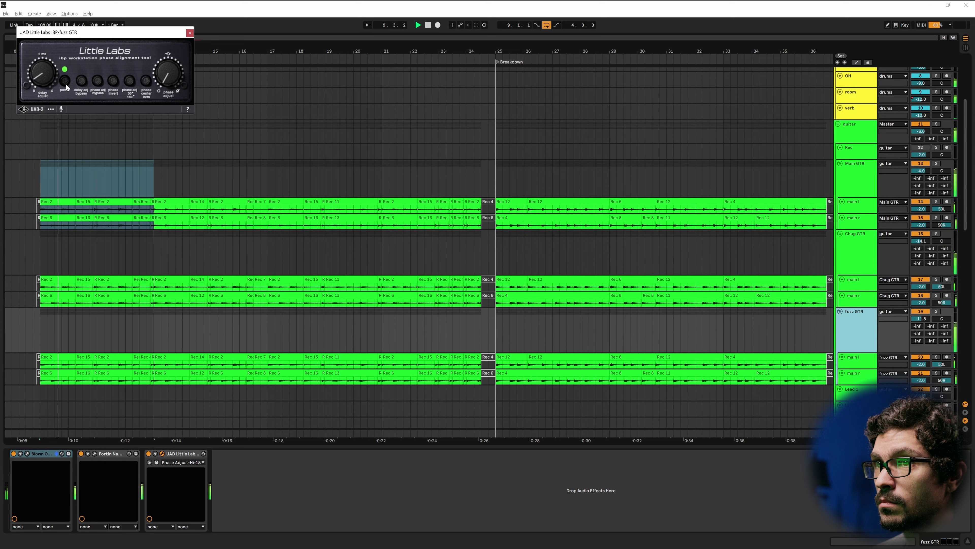
drag(38, 72, 37, 58)
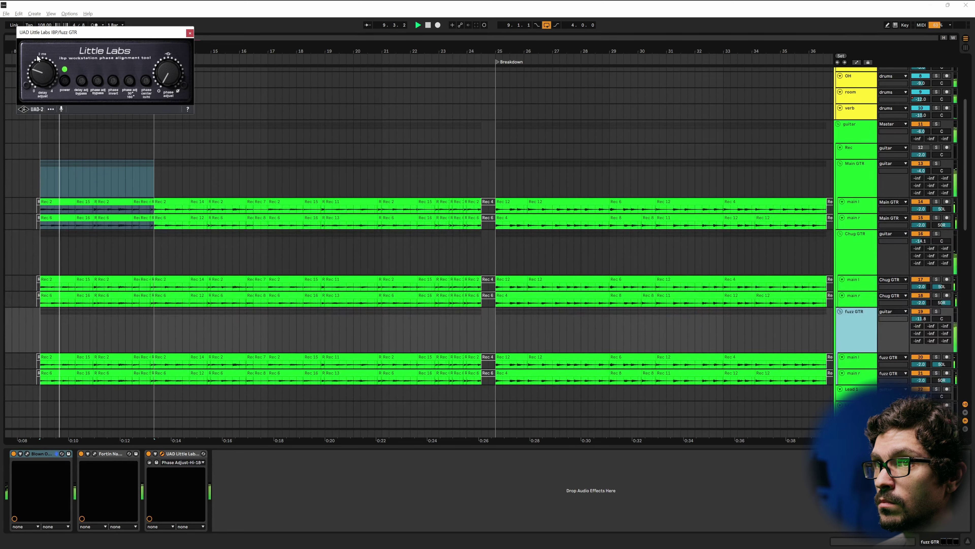
click(65, 82)
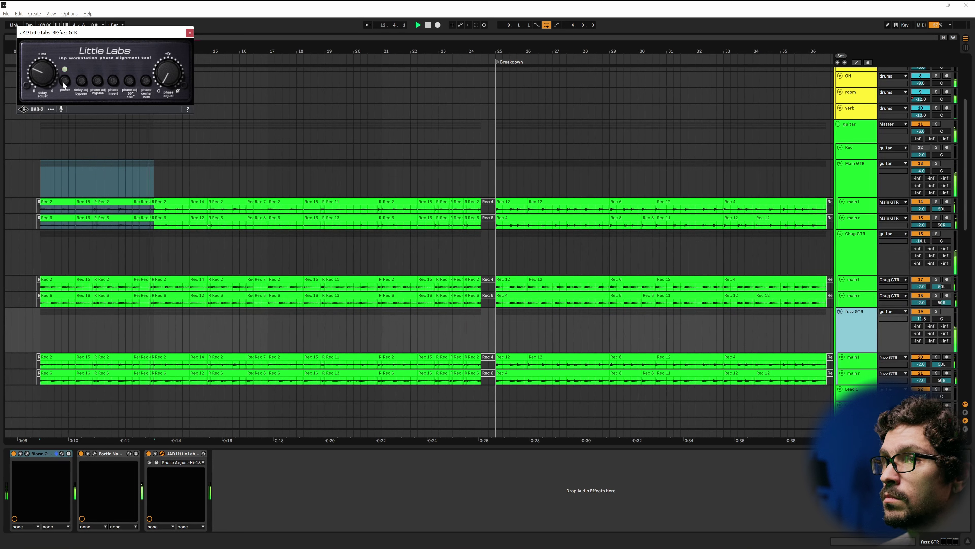
click(64, 83)
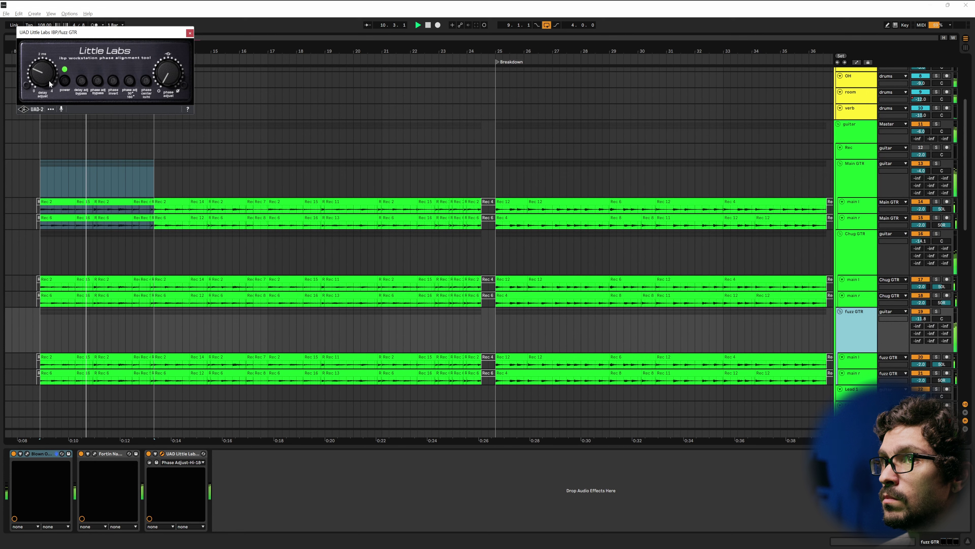
click(65, 82)
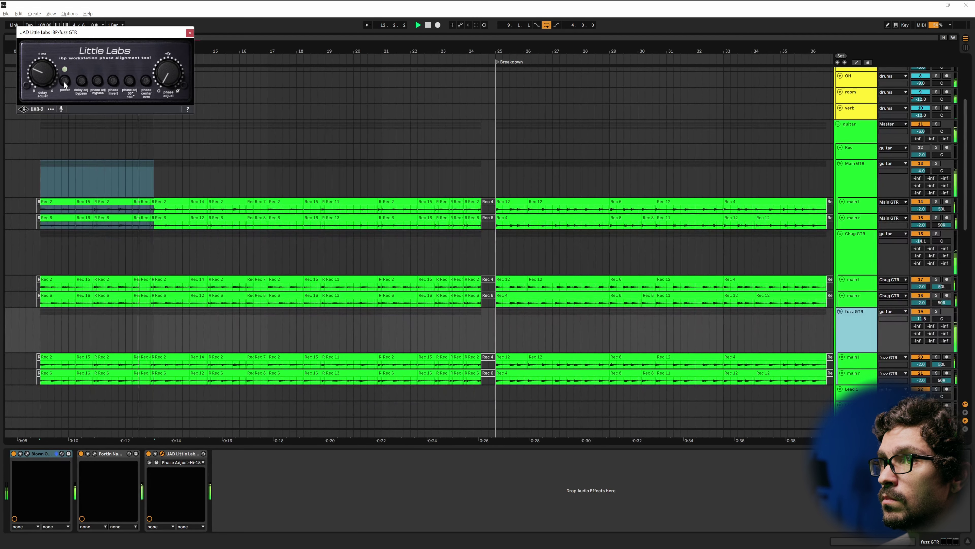
click(65, 83)
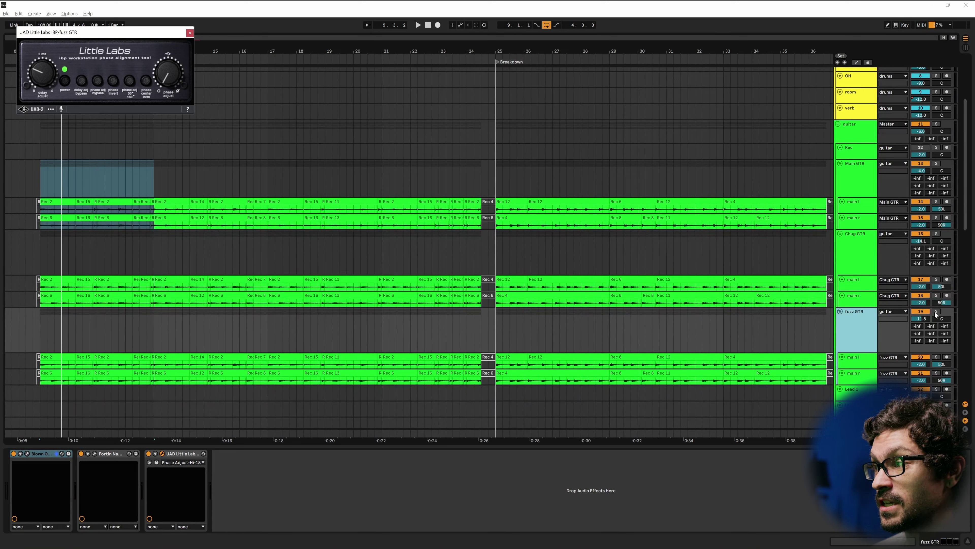
Solo fuzz GTR and raise its IBP phase adjust, A/B-ing bypass, leaving the plugin on.
click(937, 312)
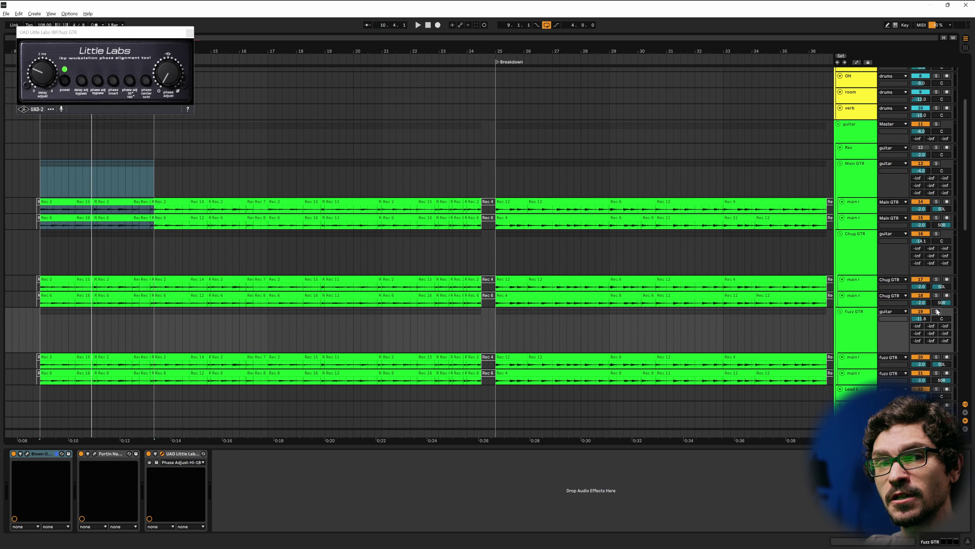
drag(168, 68, 169, 52)
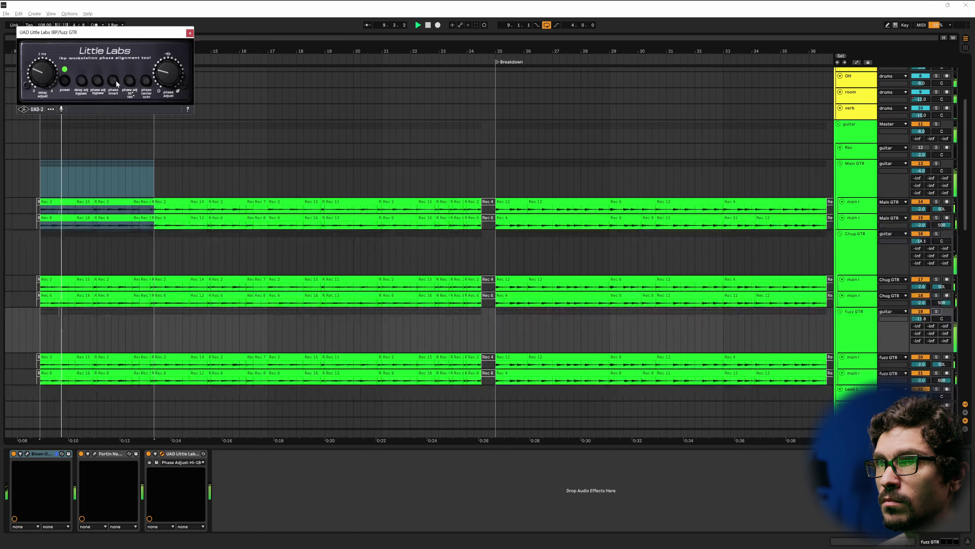
click(66, 81)
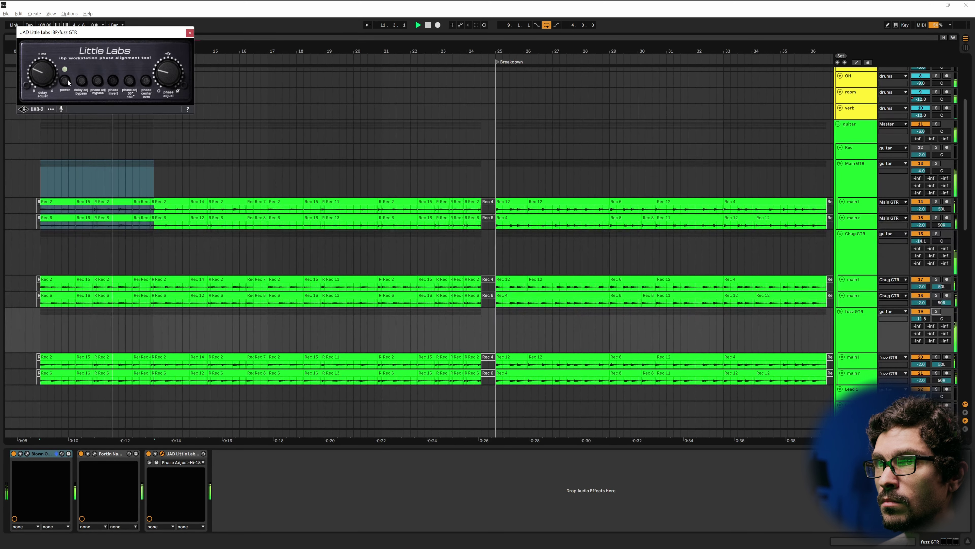
click(66, 81)
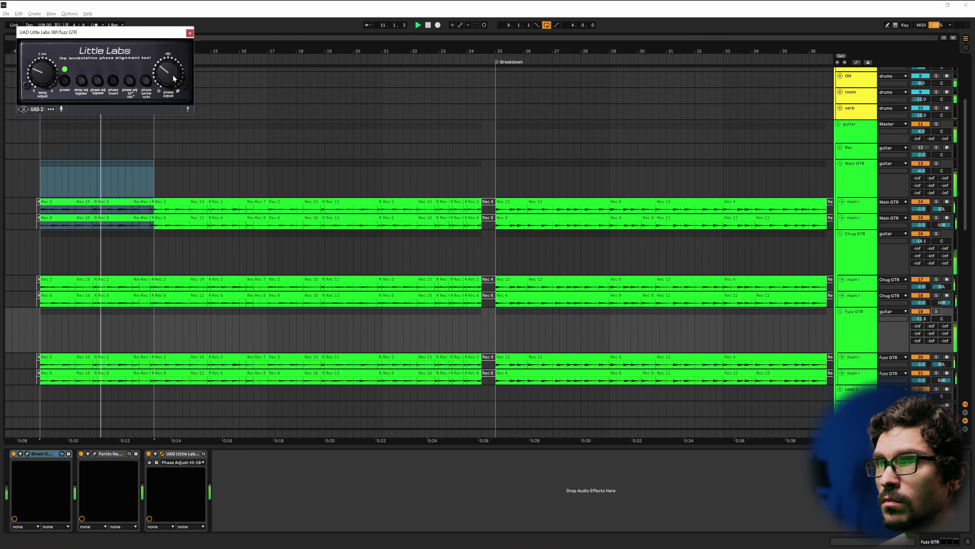
mouse_move(174, 79)
mouse_down()
mouse_move(175, 67)
mouse_move(163, 79)
mouse_up()
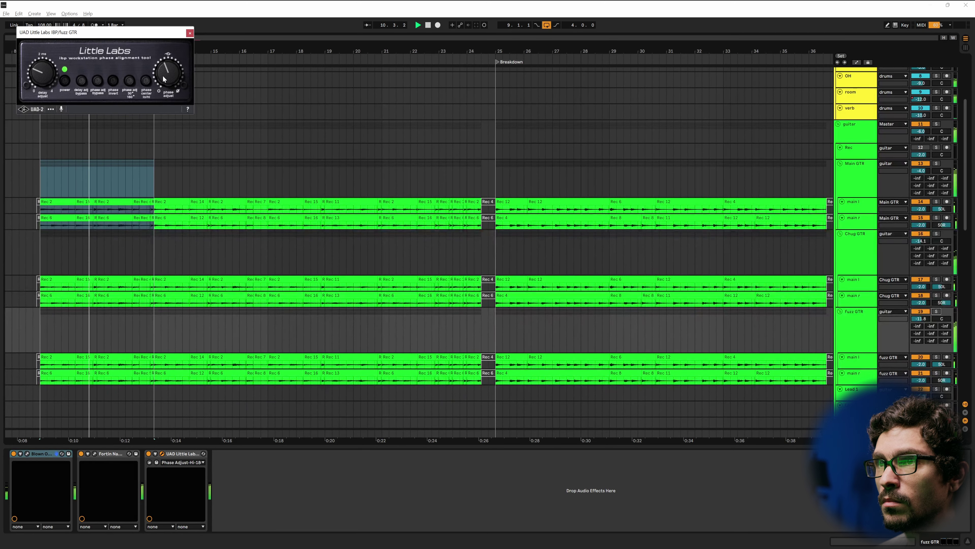
click(67, 83)
click(66, 82)
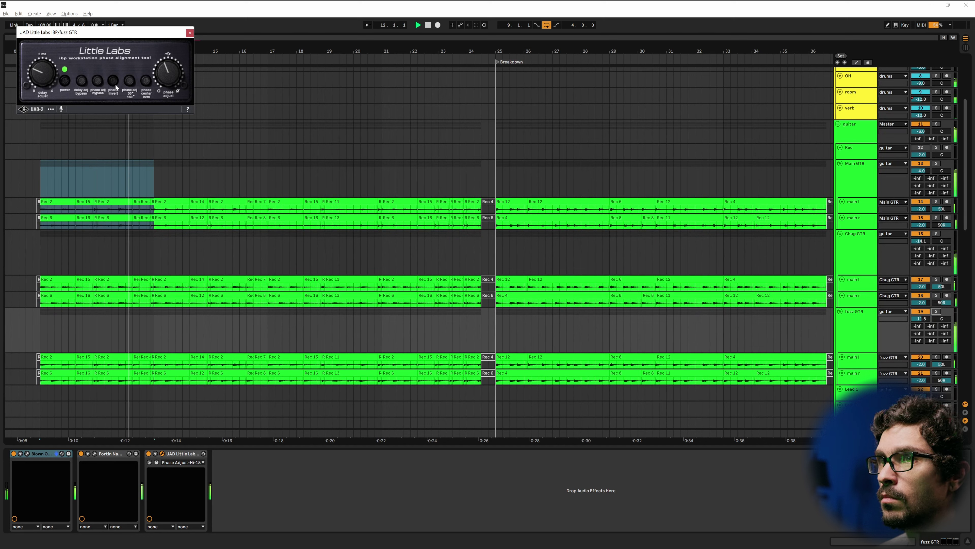
click(69, 83)
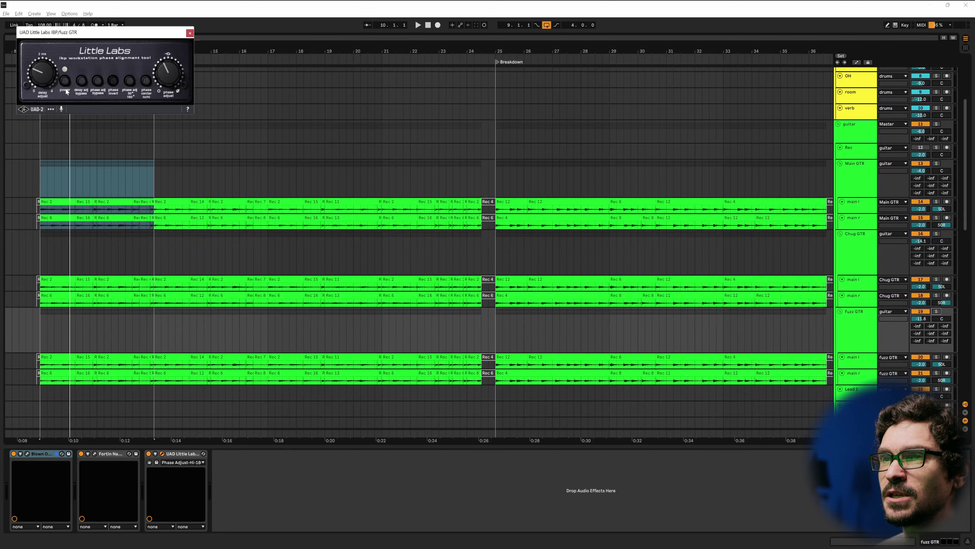
key(space)
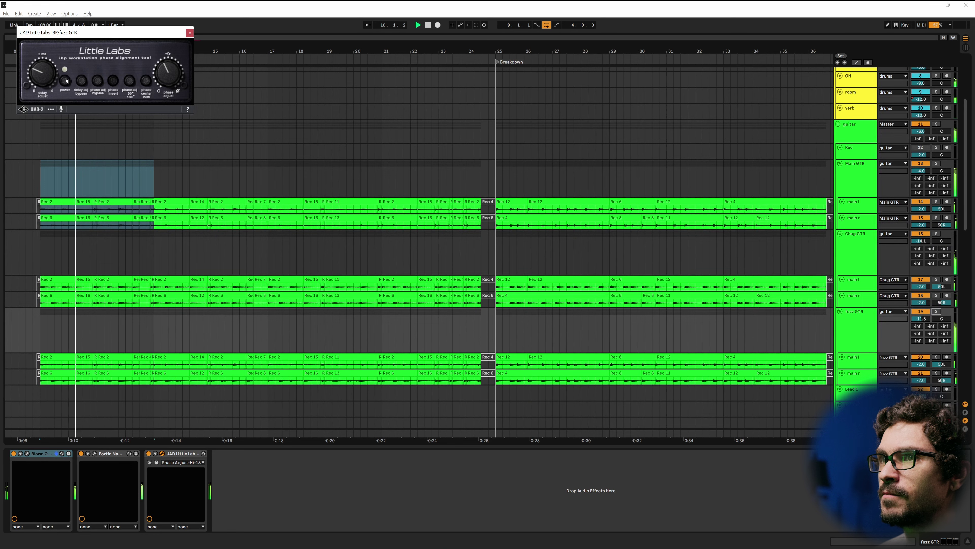
click(65, 81)
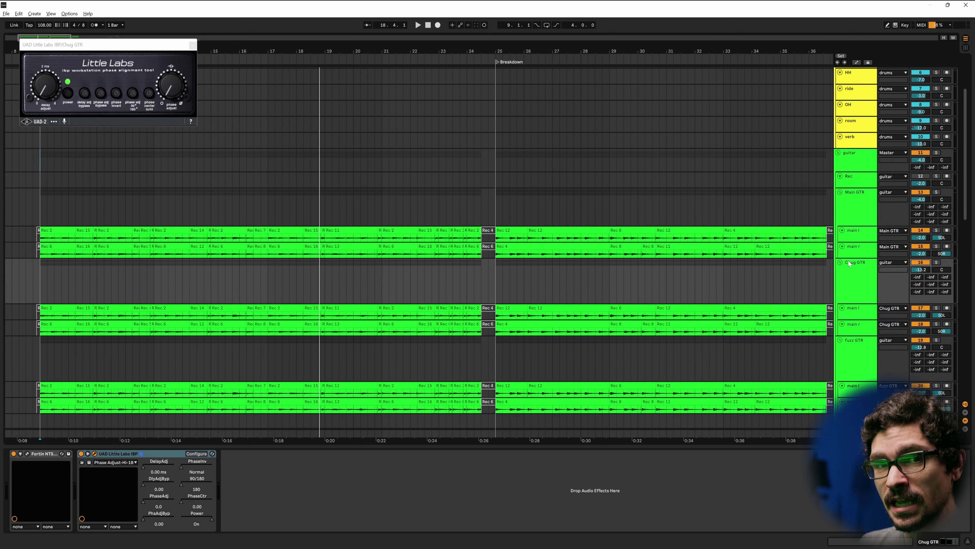
Play the guitars, turn track 16 off and back on, then deactivate fuzz GTR.
key(space)
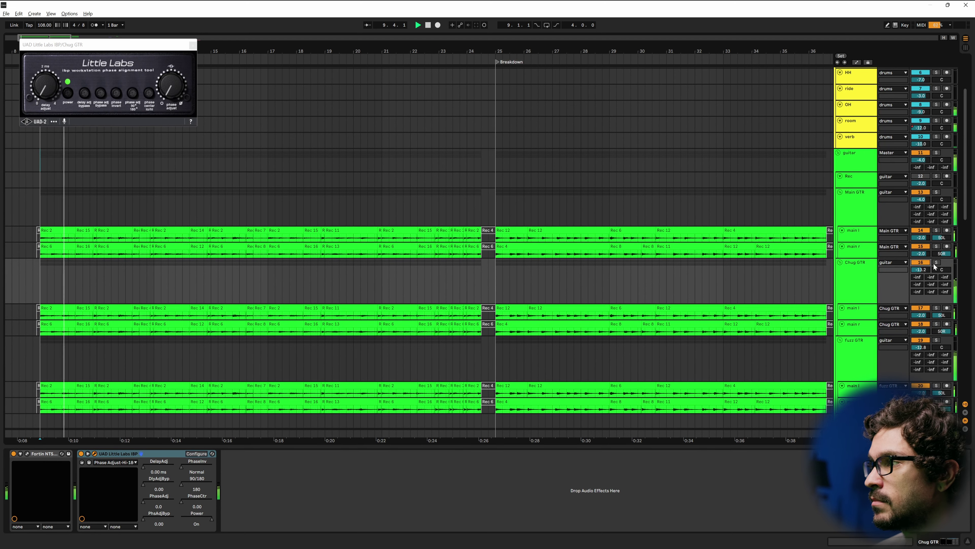
click(920, 262)
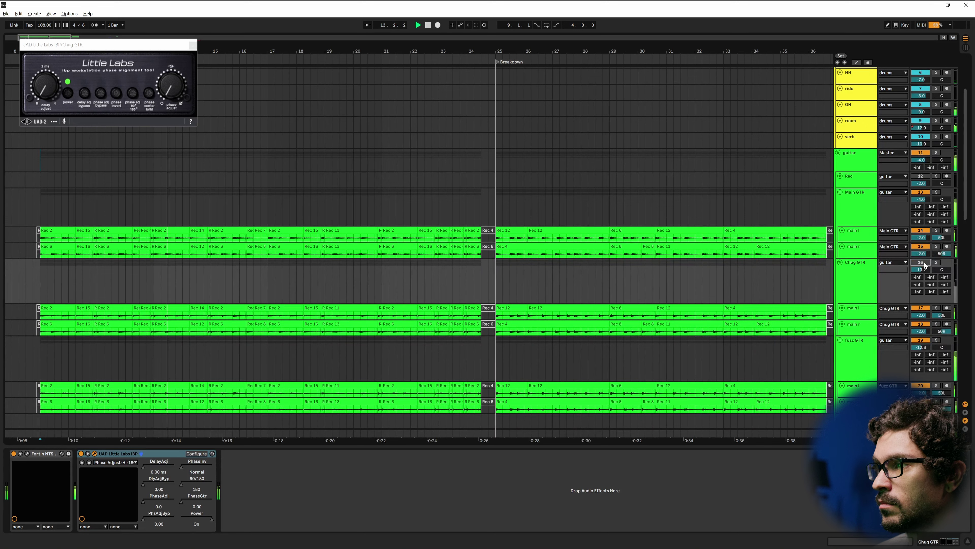
click(925, 264)
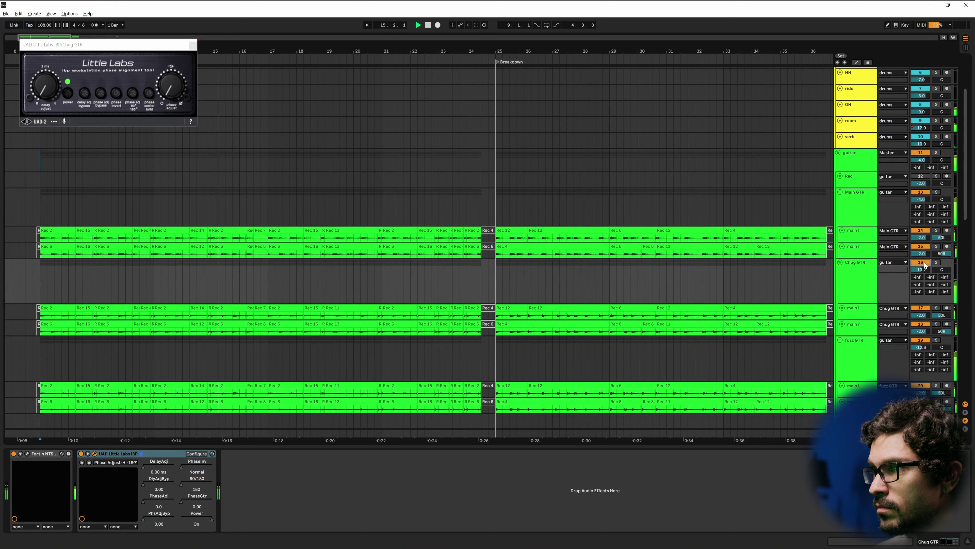
click(926, 341)
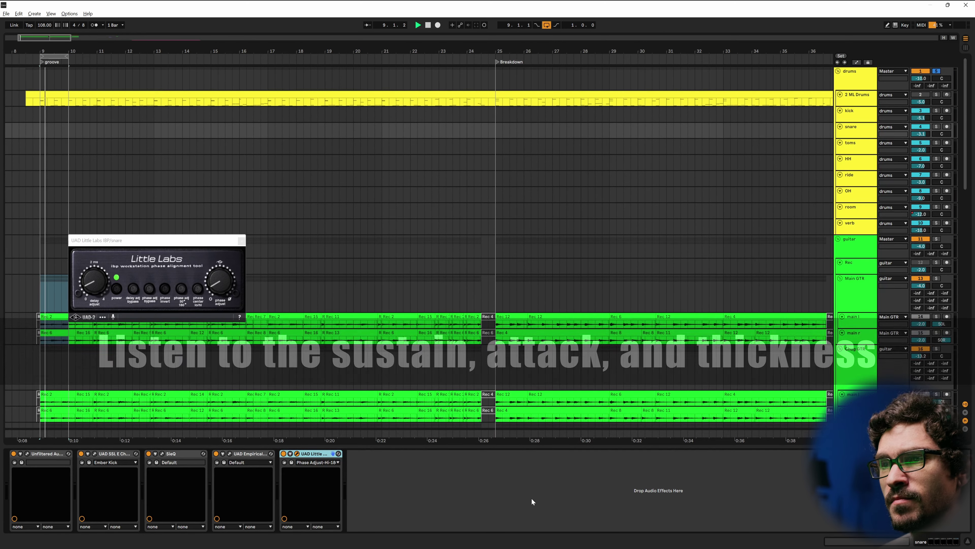
Play the drums and compare the snare's IBP against bypass, leaving it active.
key(space)
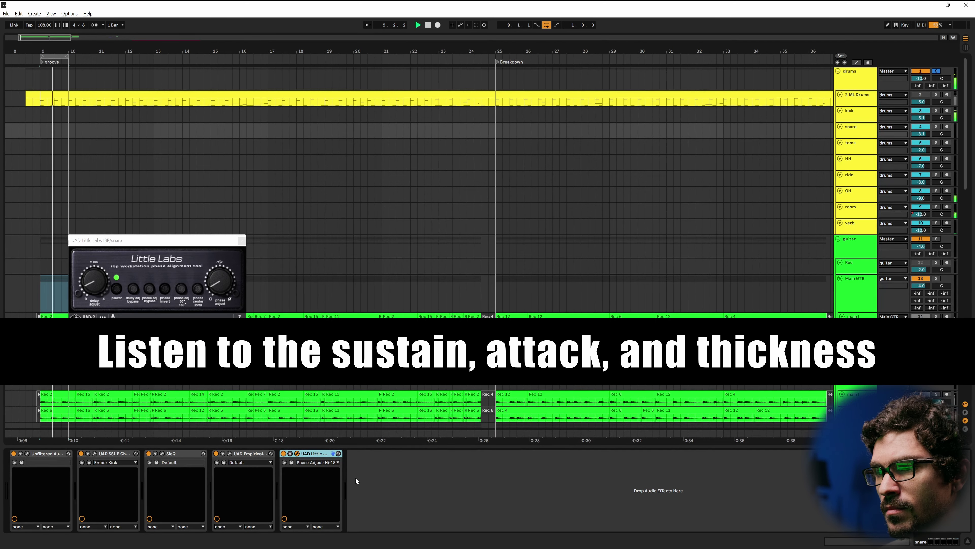
click(283, 454)
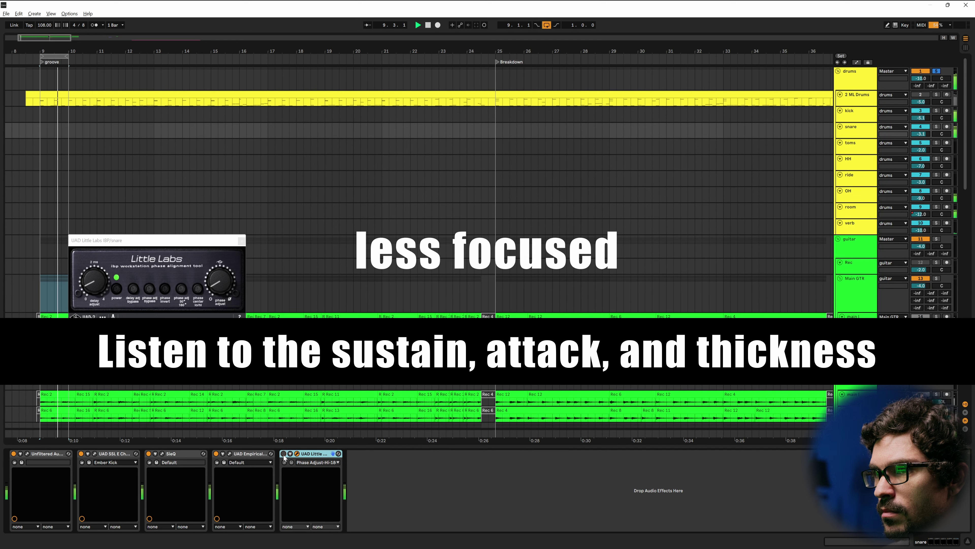
click(283, 454)
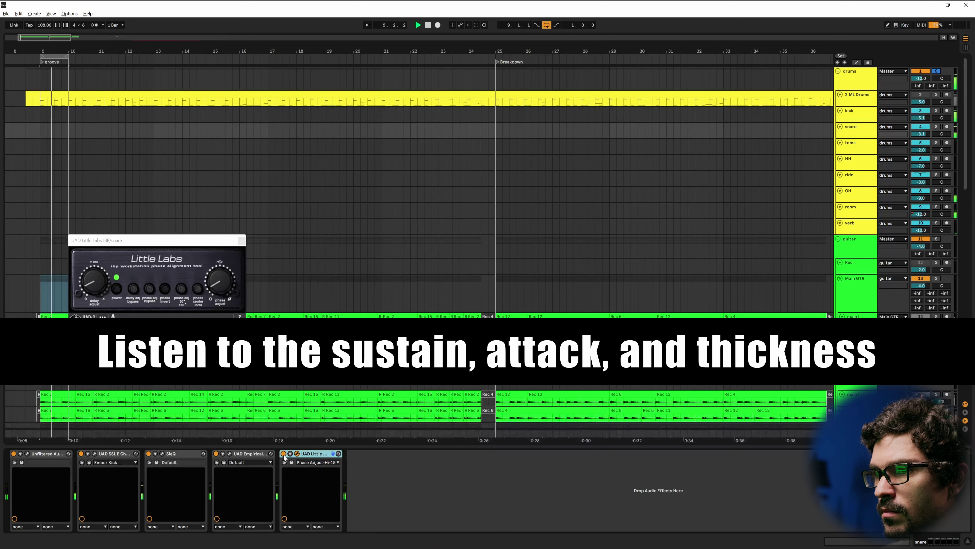
key(space)
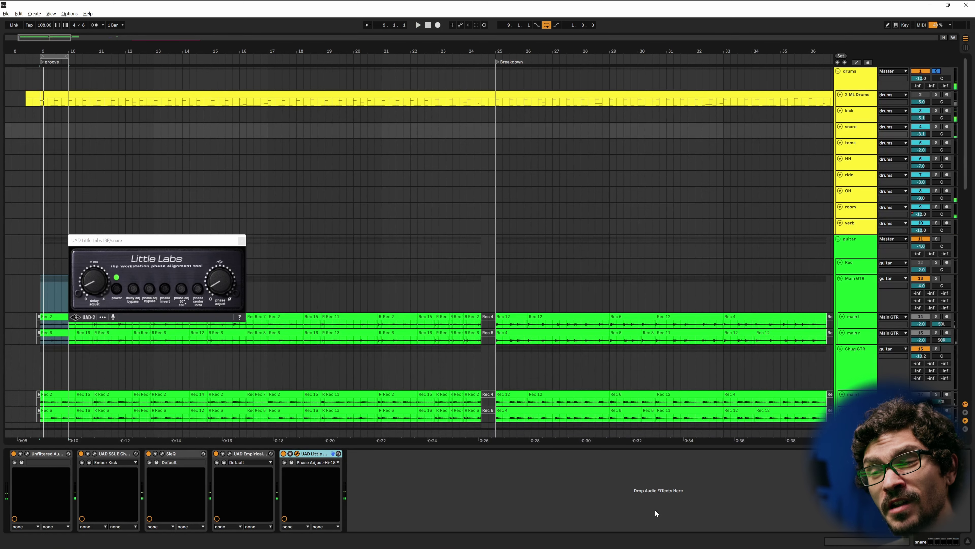